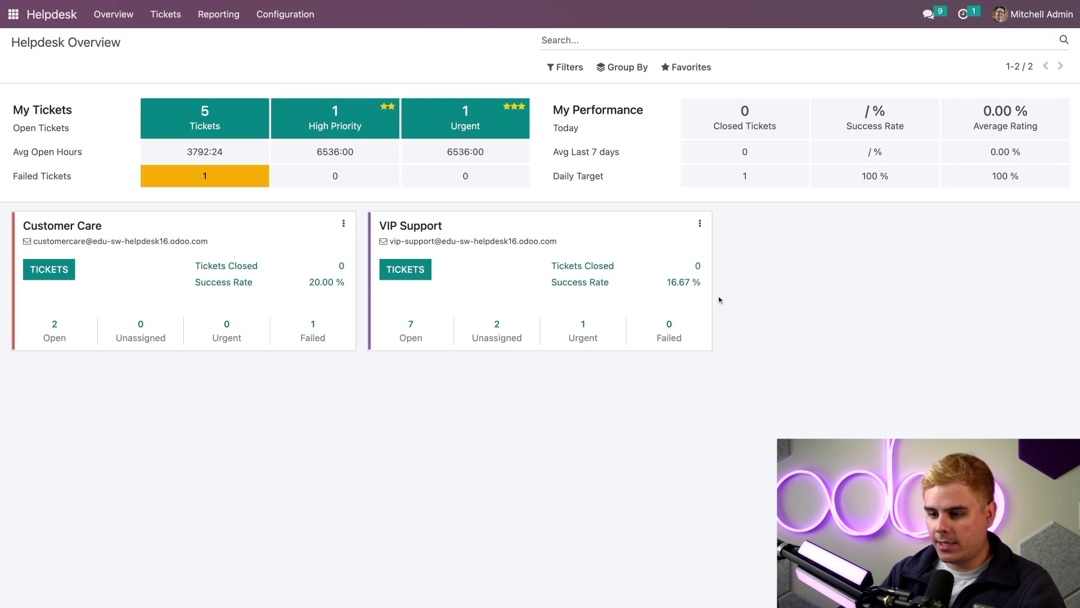
- Open the Customer Care team's settings and enable Community Forum in the self-service options
click(345, 226)
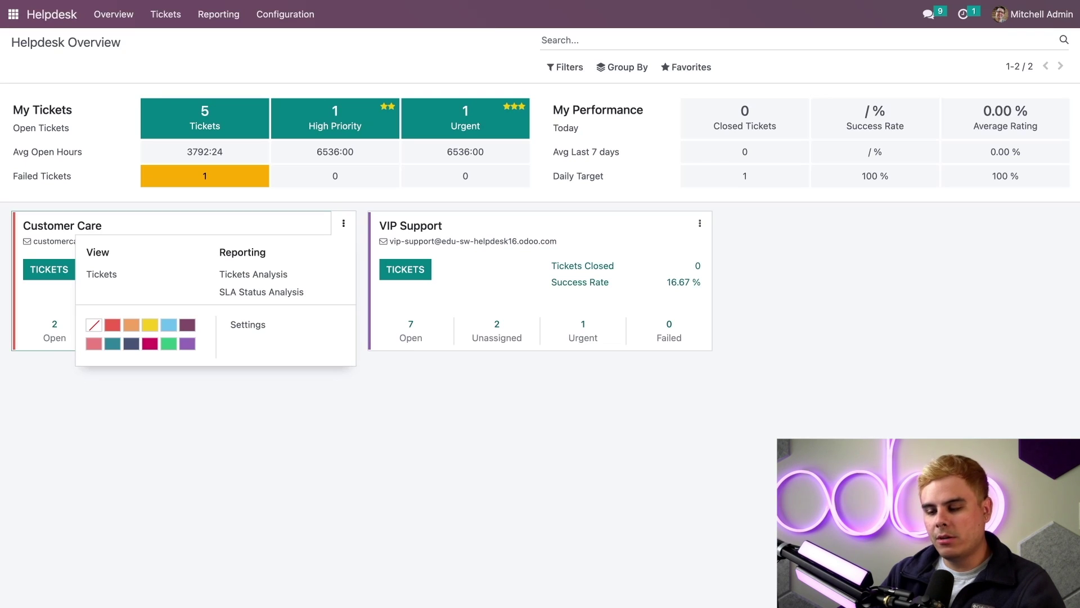
click(330, 333)
scroll(330, 334, down, 10)
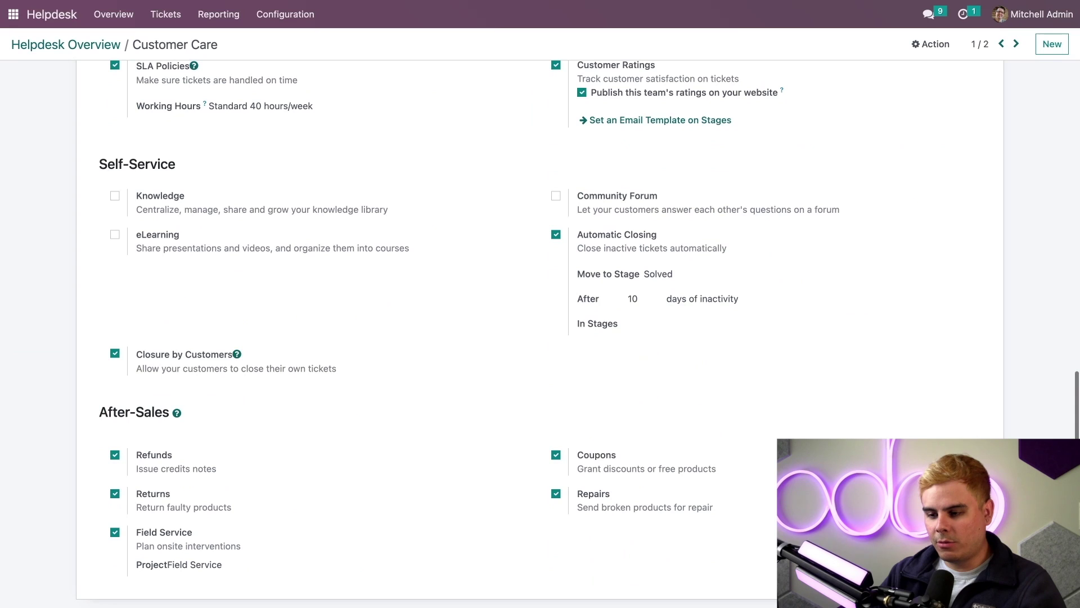
triple_click(145, 166)
click(583, 164)
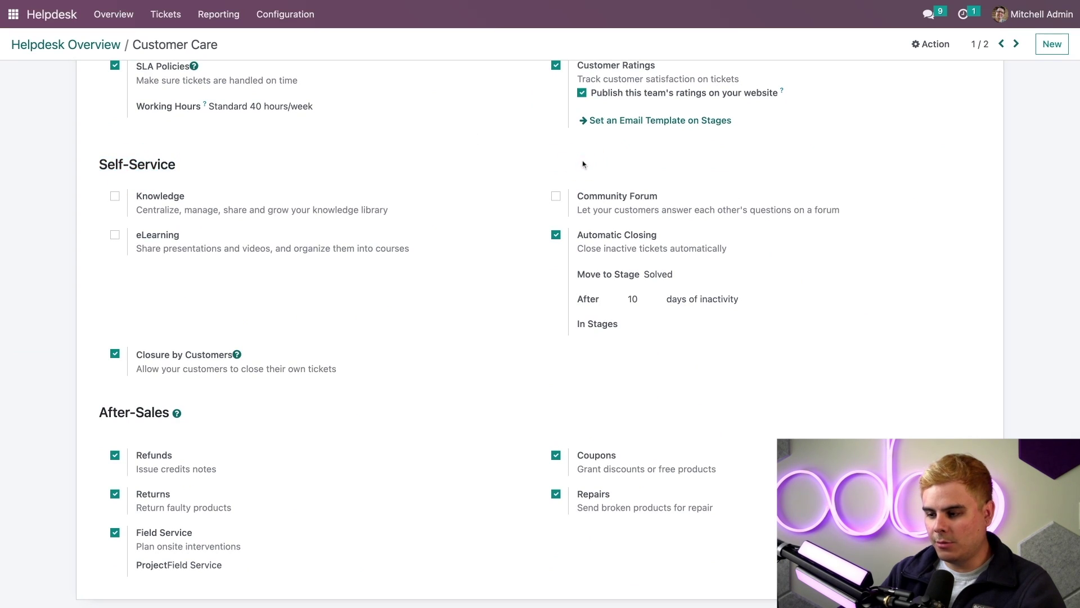
click(556, 196)
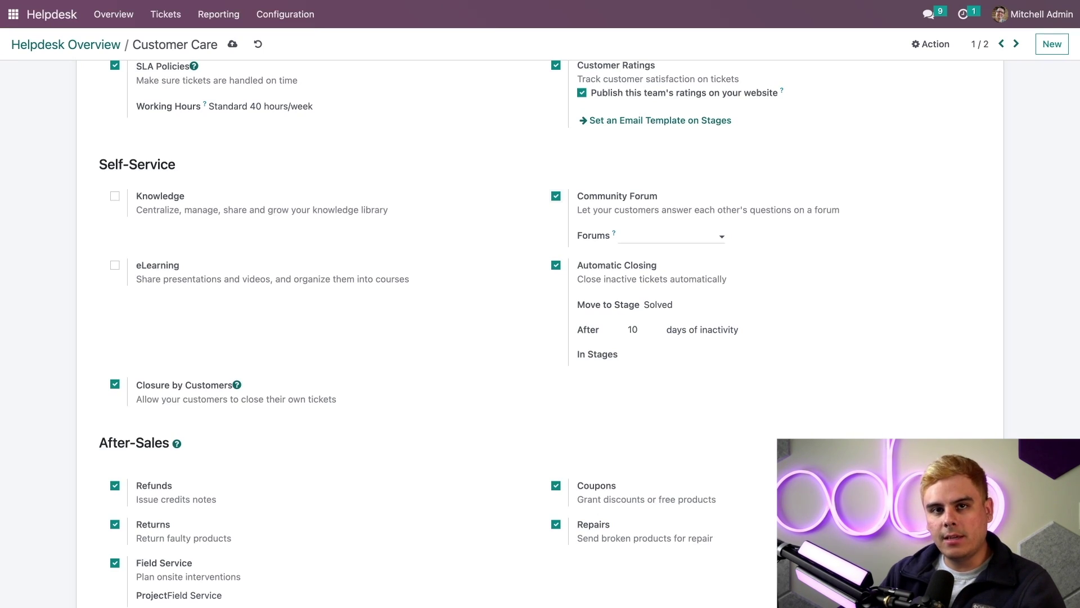
- Create a new forum named "Customers" and assign it to the Customer Care team's community forum
click(647, 236)
text(Customers)
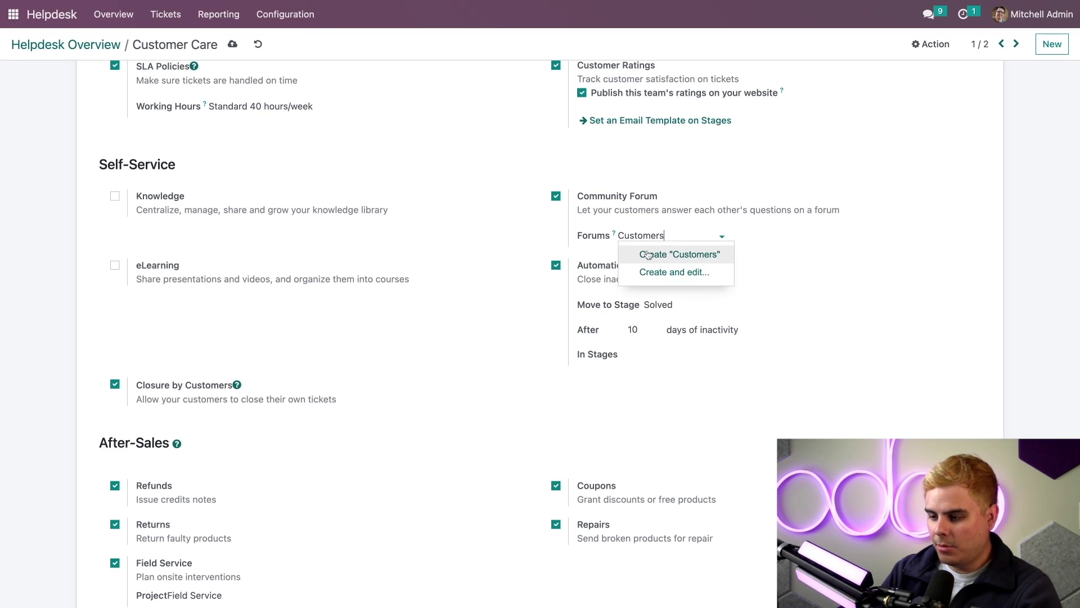
click(649, 255)
click(872, 236)
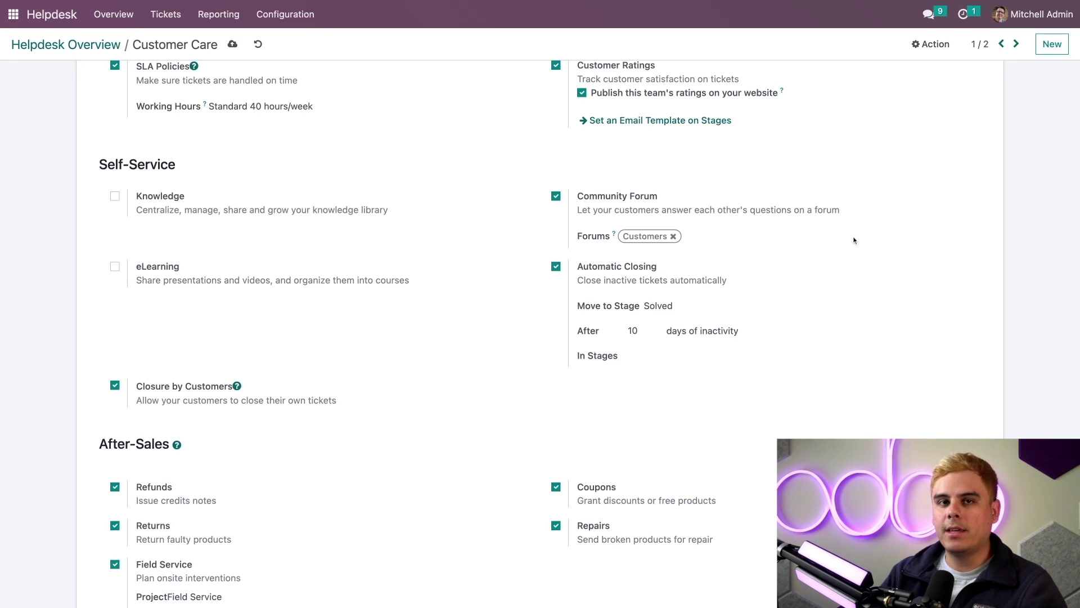
- Switch to the Website app and open the Customers forum record from the forum configuration
click(13, 14)
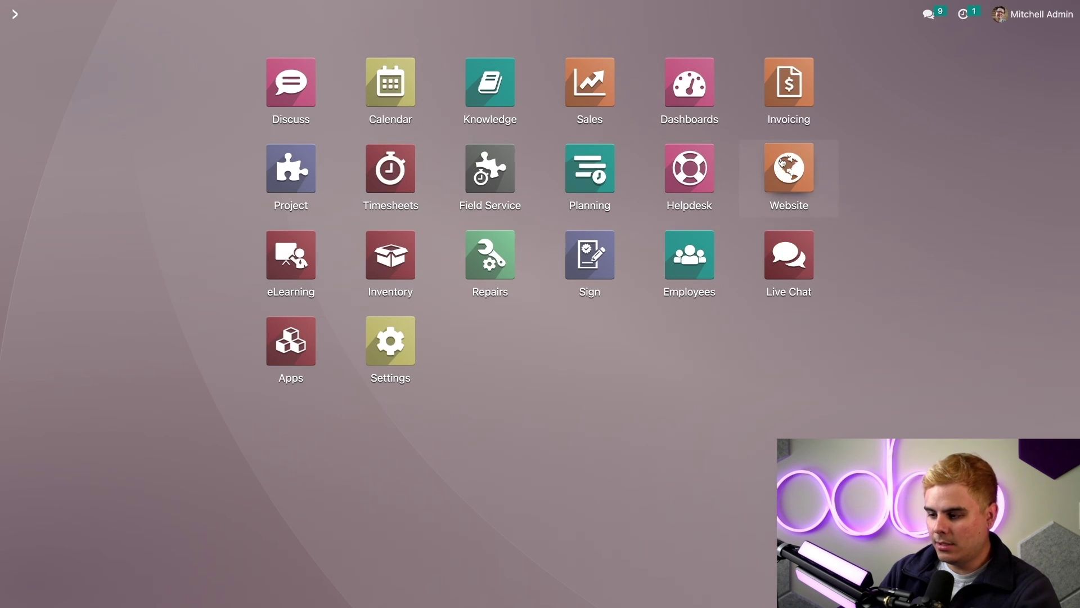
click(782, 162)
click(218, 17)
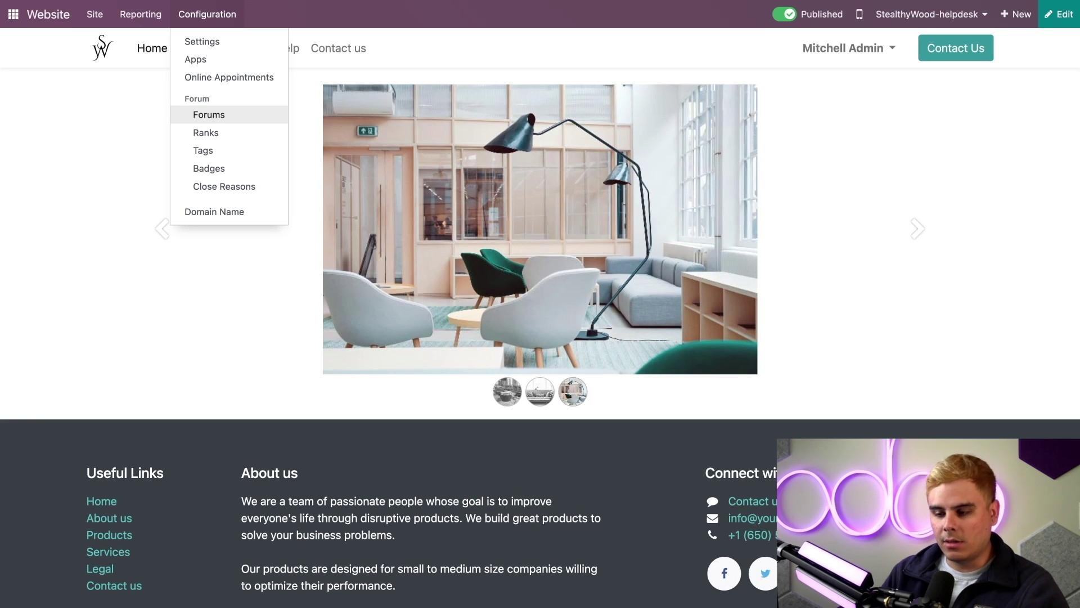
click(209, 116)
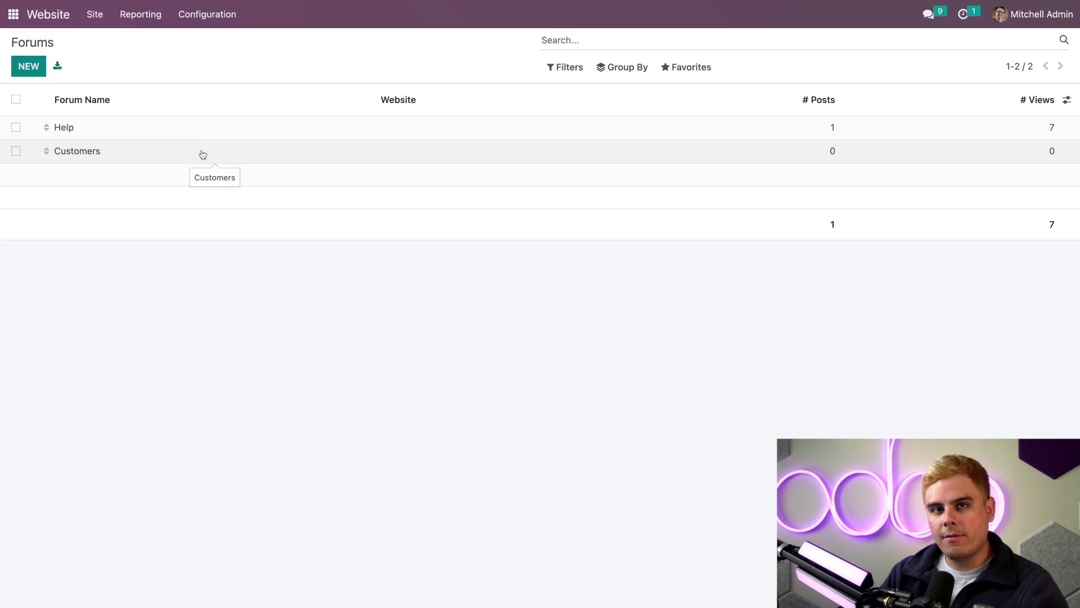
click(155, 154)
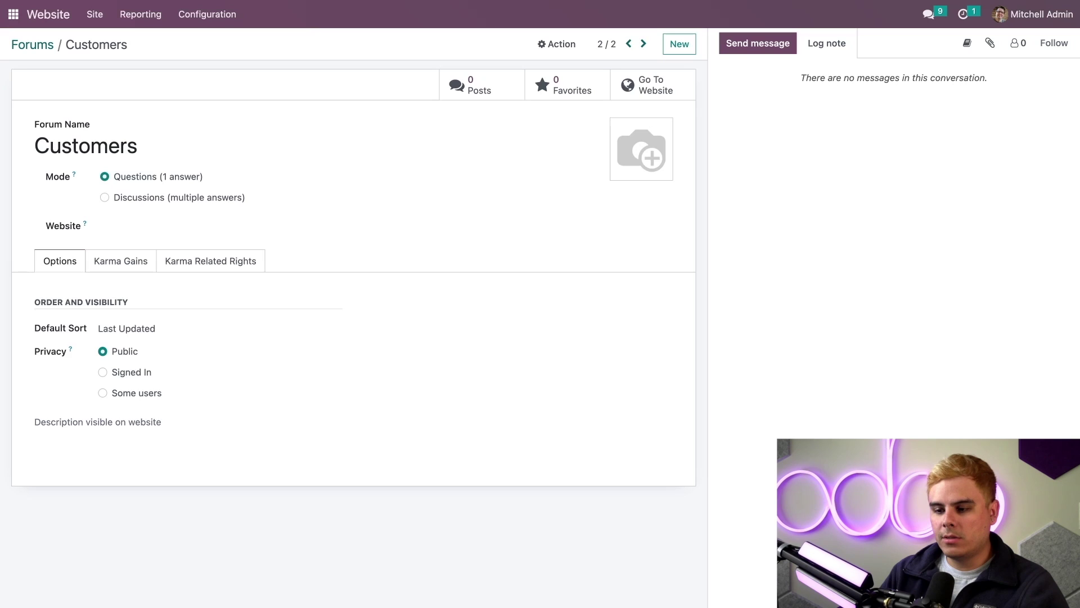
- Set the forum's mode to Discussions (multiple answers) with Public privacy, and open its karma gains settings
click(135, 199)
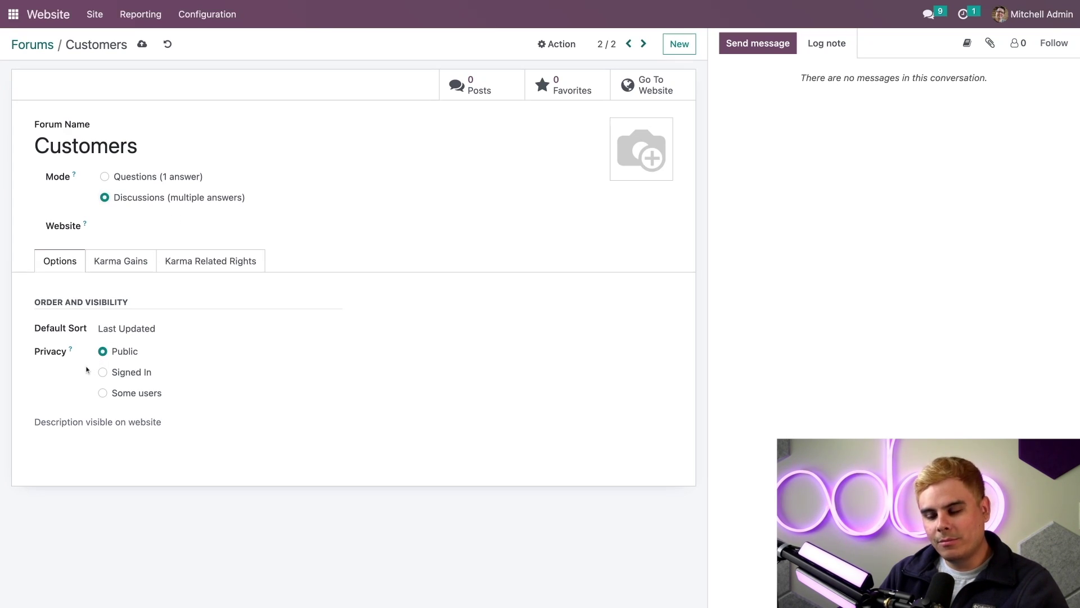
click(102, 377)
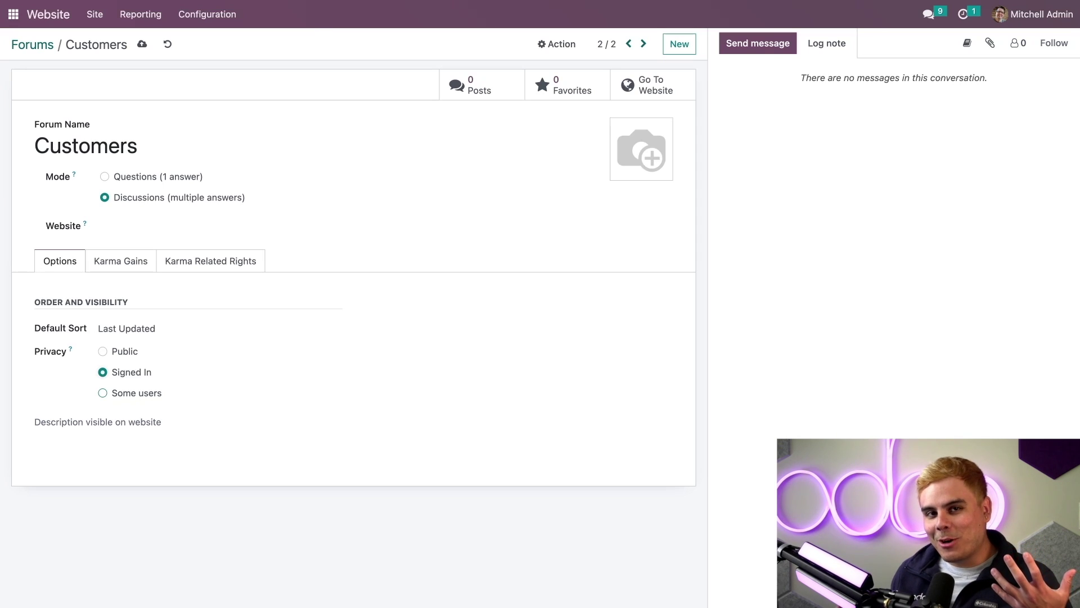
click(102, 351)
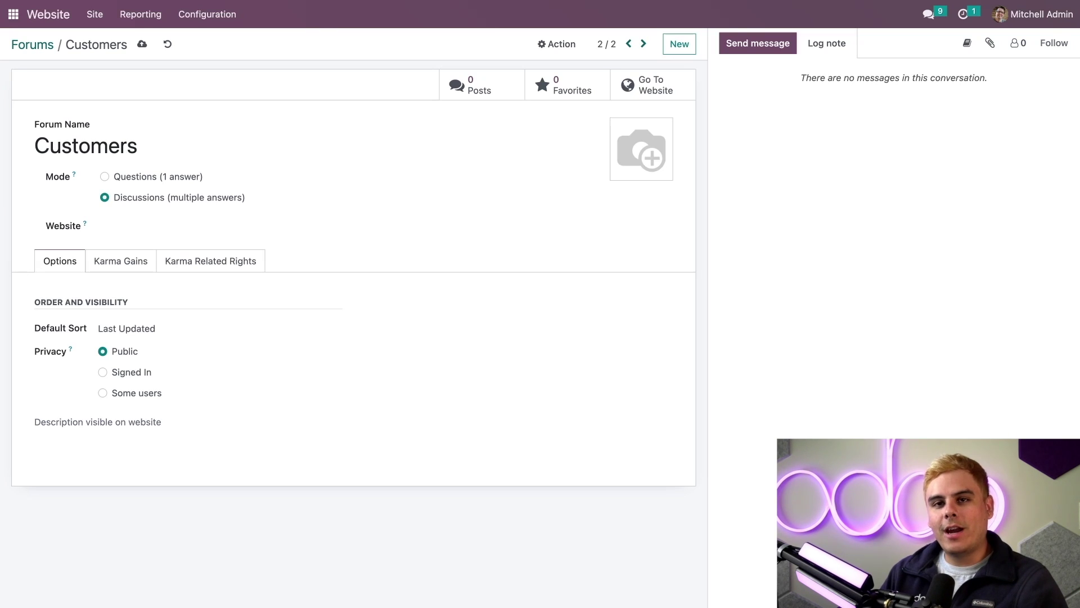
click(127, 262)
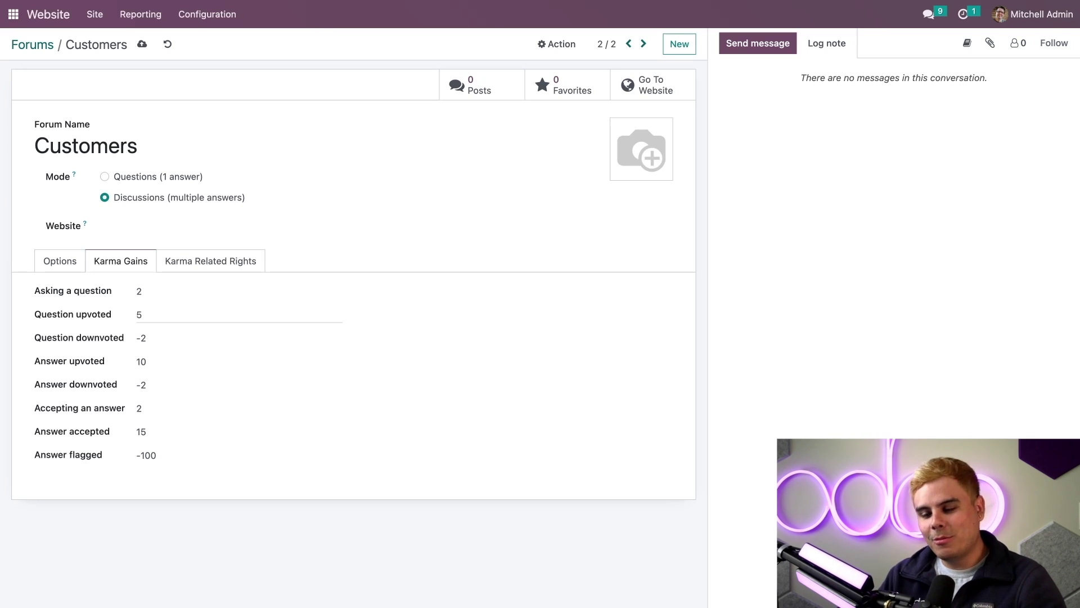
click(163, 338)
text(0)
click(485, 410)
click(217, 336)
key(BackSpace)
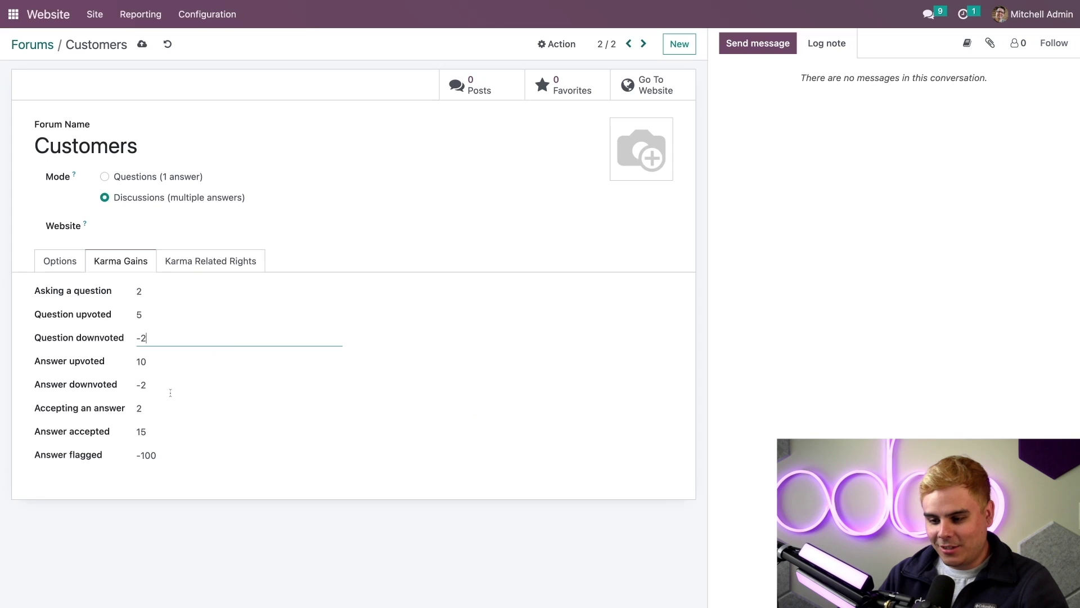
- Set the forum's karma gains to -1,000 for a flagged answer and 100 for an accepted answer
click(166, 456)
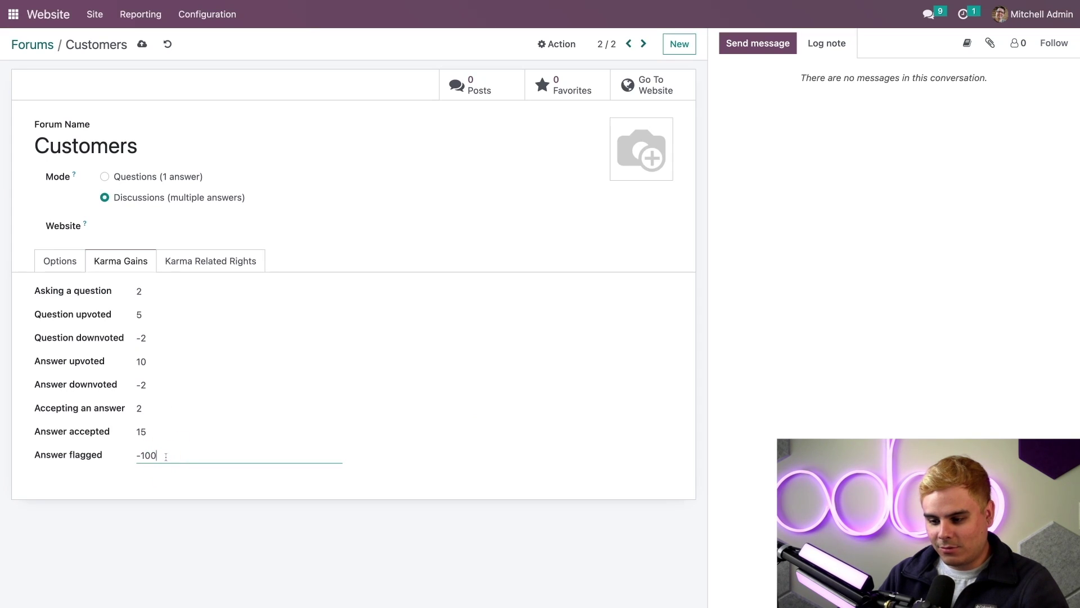
text(0)
click(435, 437)
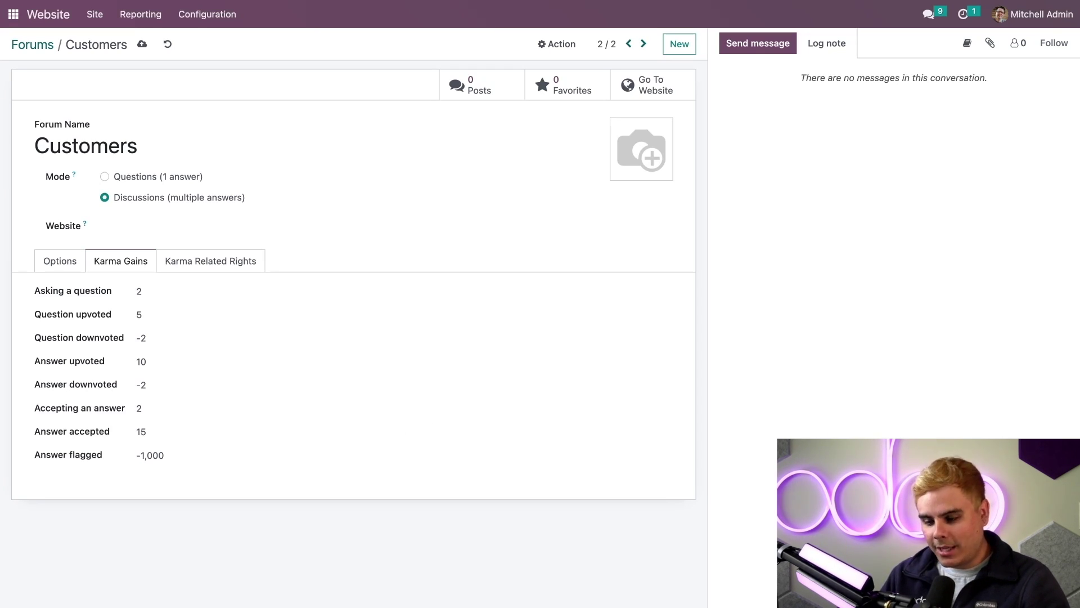
click(171, 428)
text(0)
key(Left)
key(BackSpace)
text(0)
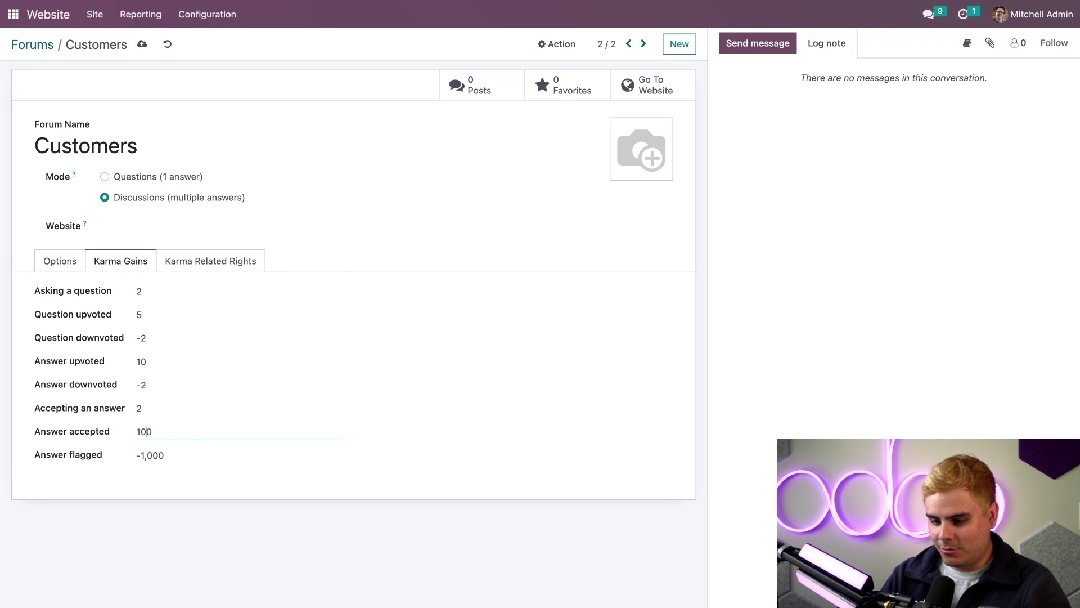
click(501, 481)
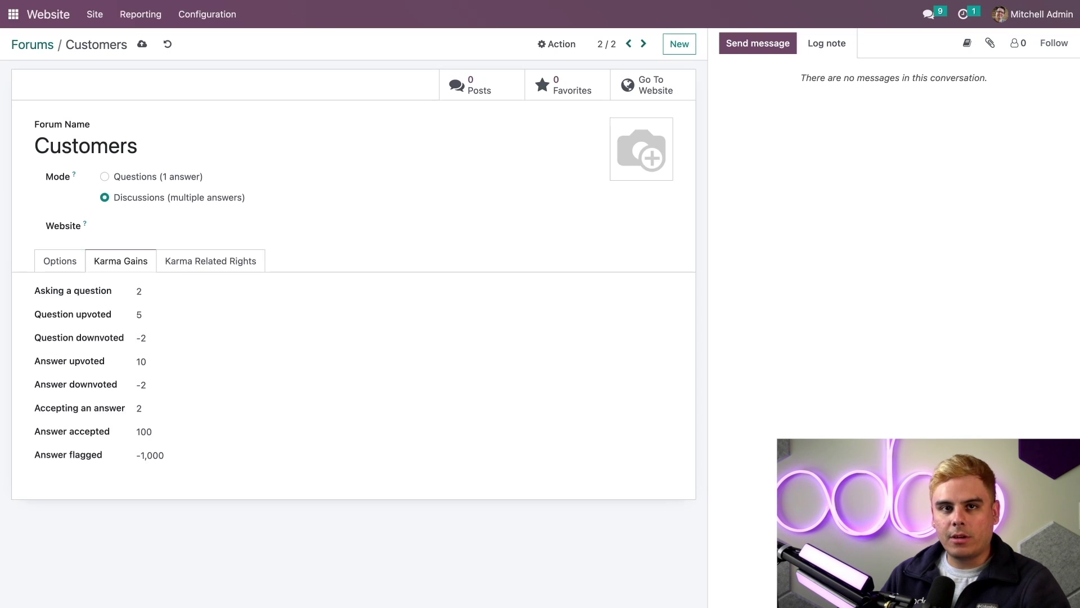
- Switch to the Helpdesk app and open the Customer Care ticket about the best kitchen cabinet varnish
click(23, 19)
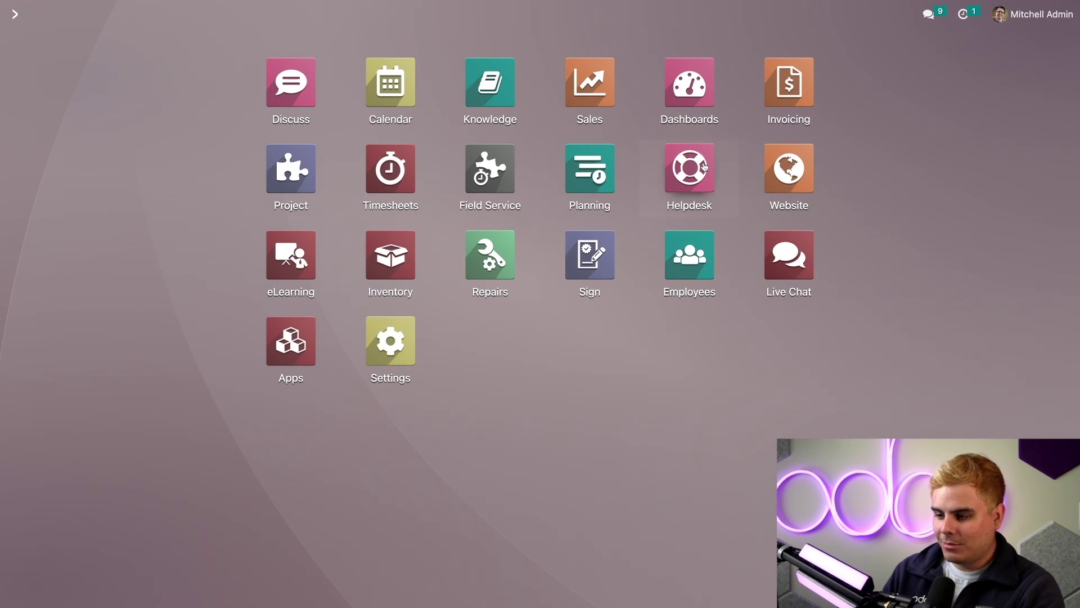
click(689, 176)
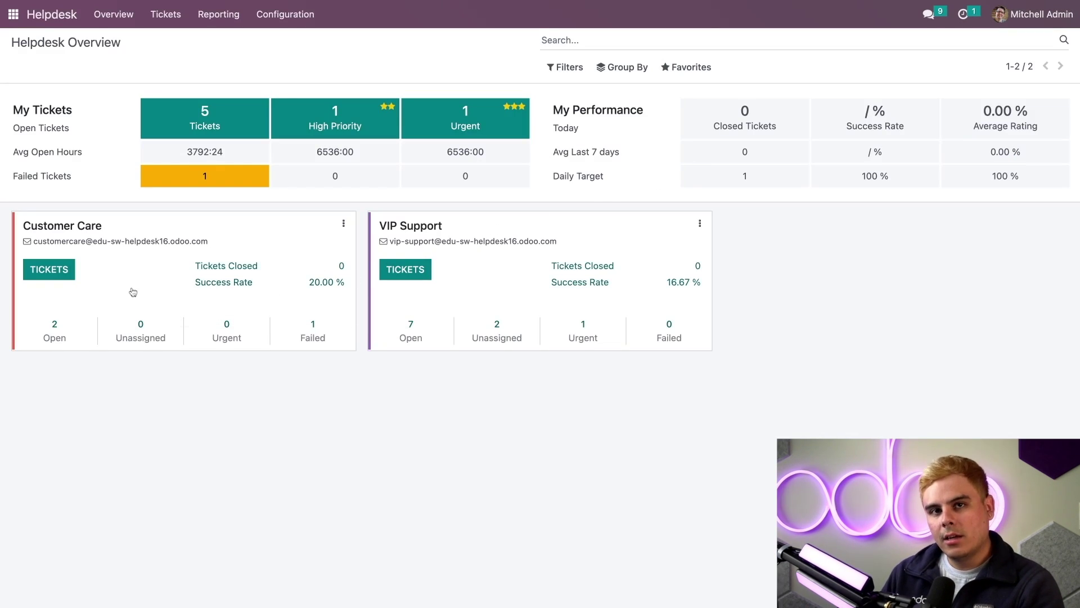
click(59, 275)
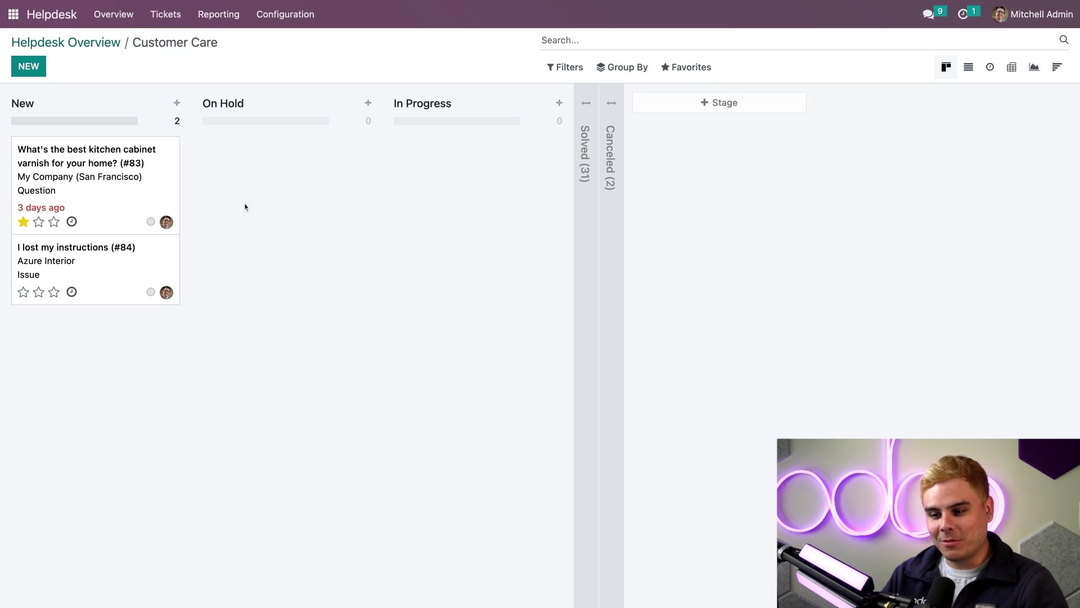
click(97, 162)
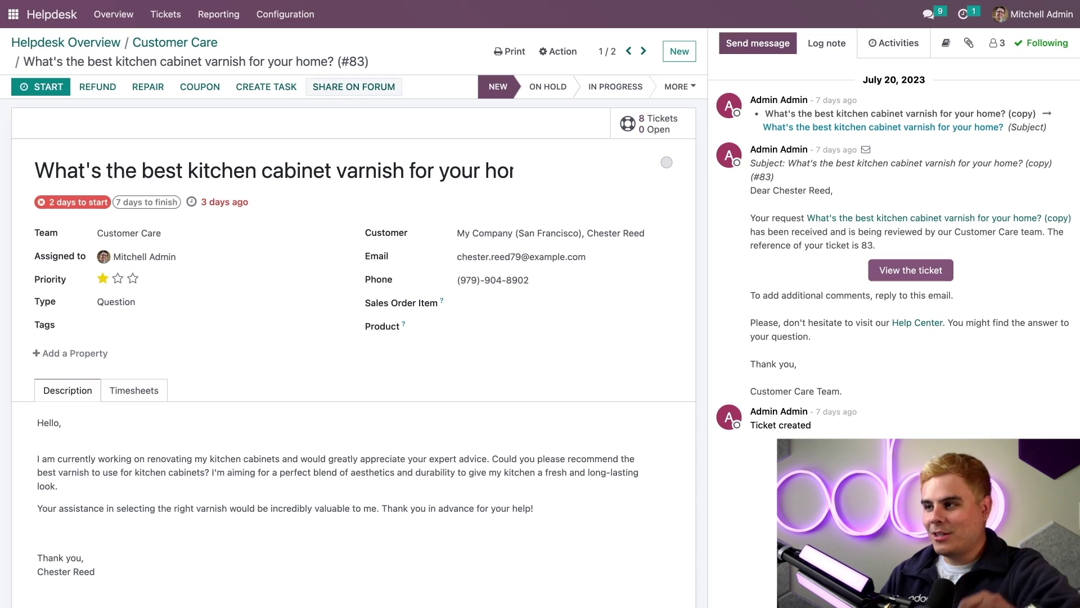
- Start sharing the ticket on the Customers forum and add a new tag "Product" linked to the Customers forum
click(354, 86)
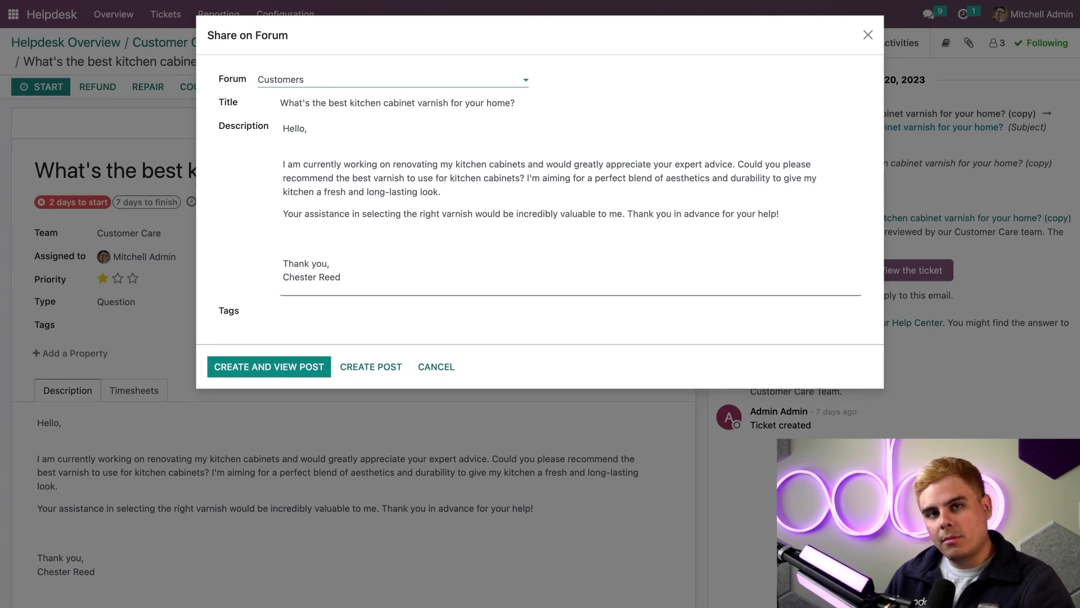
click(435, 103)
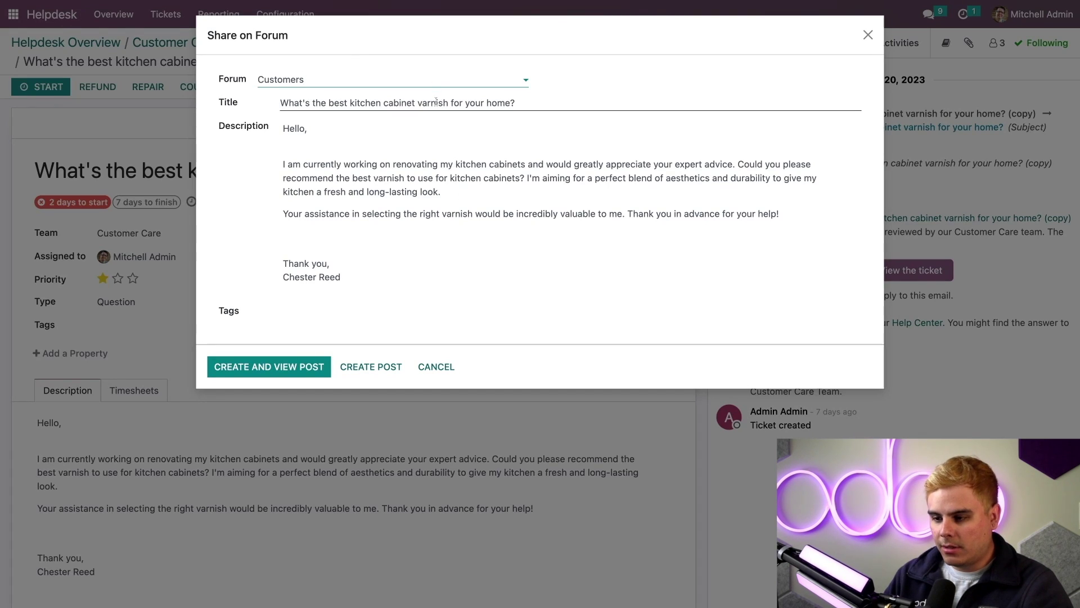
click(548, 101)
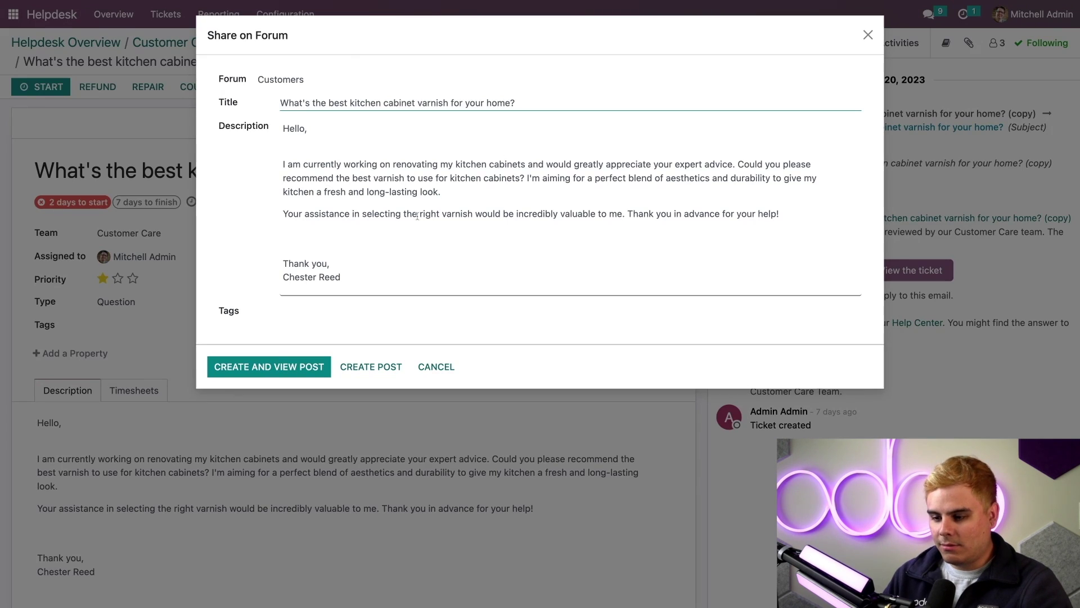
click(349, 313)
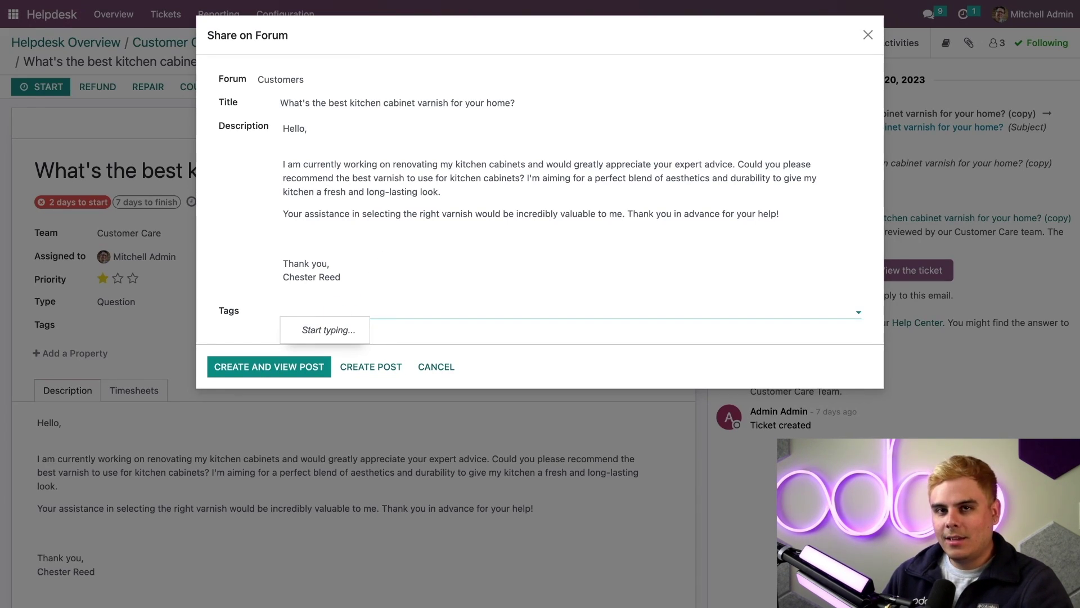
text(Product)
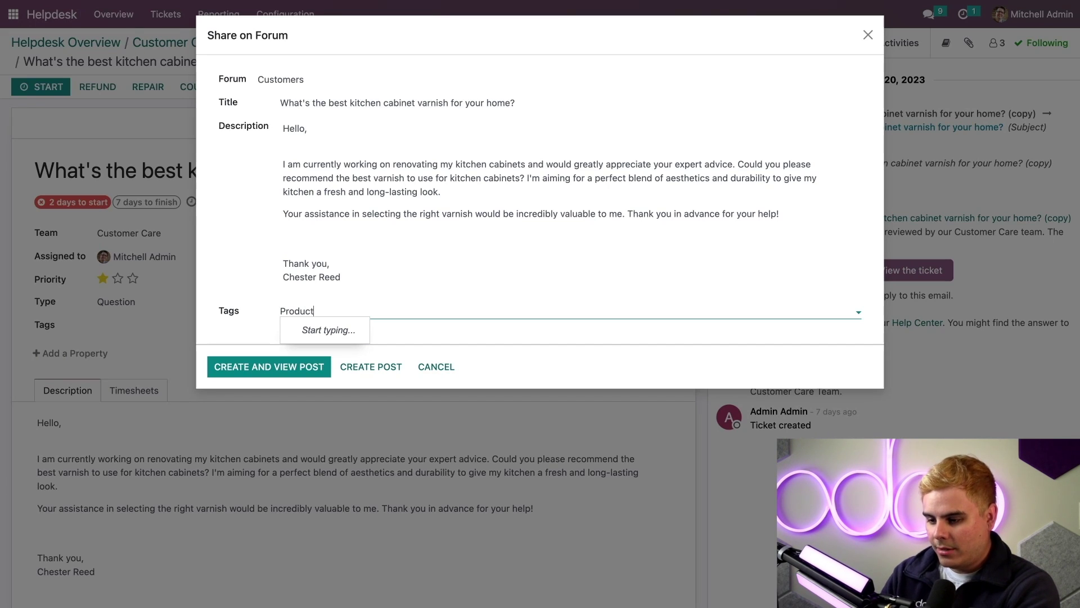
click(355, 331)
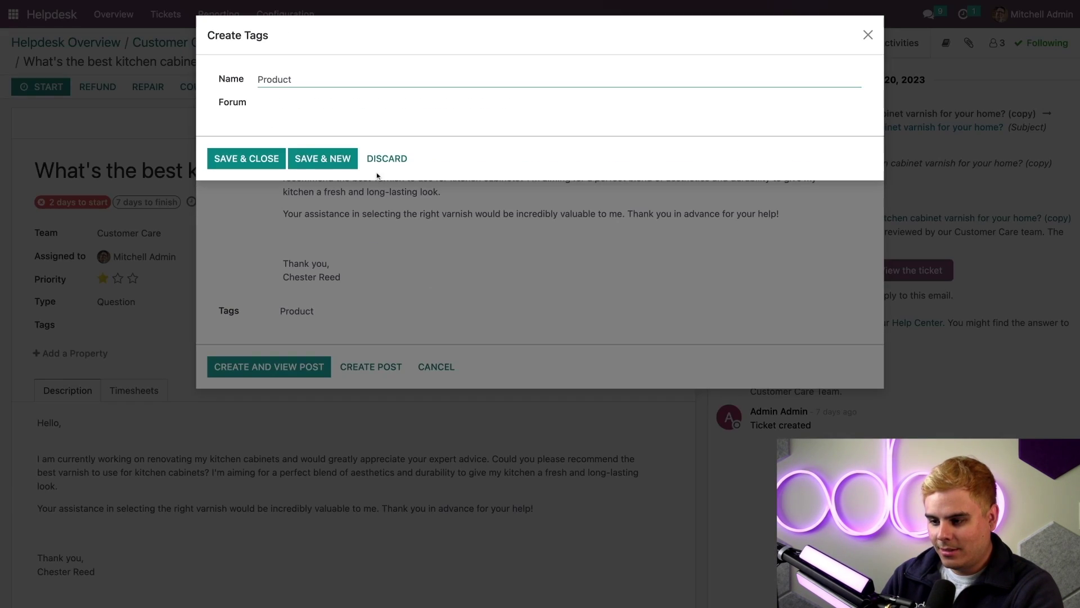
click(250, 167)
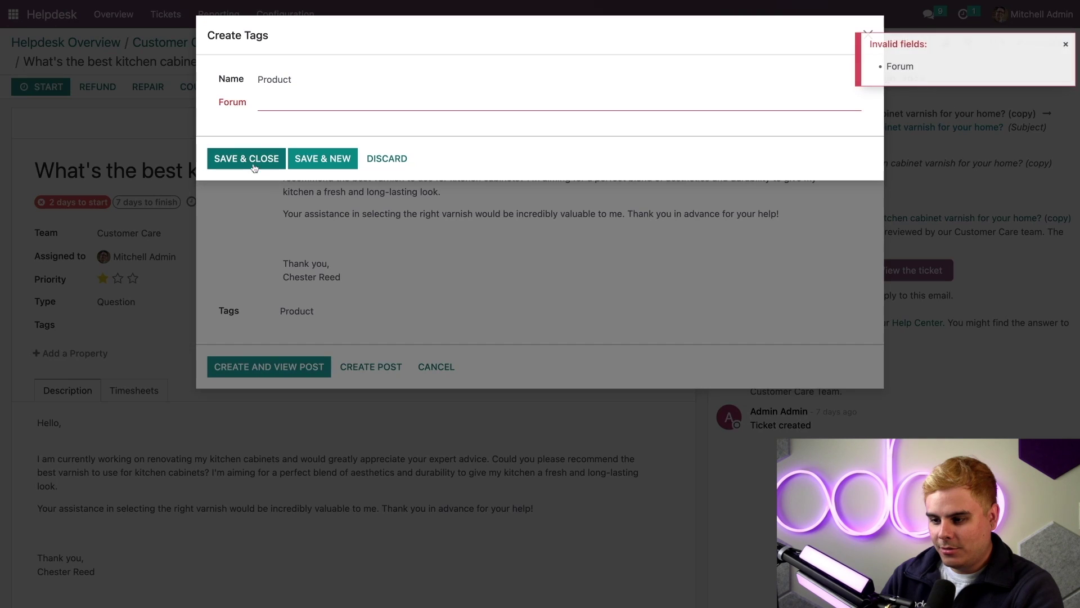
click(307, 104)
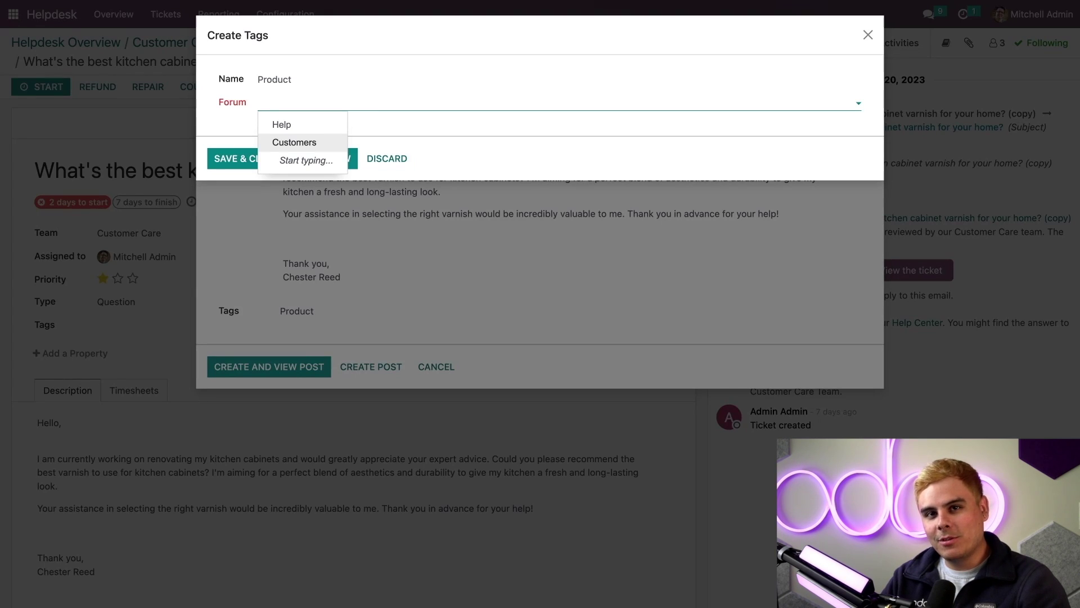
click(321, 142)
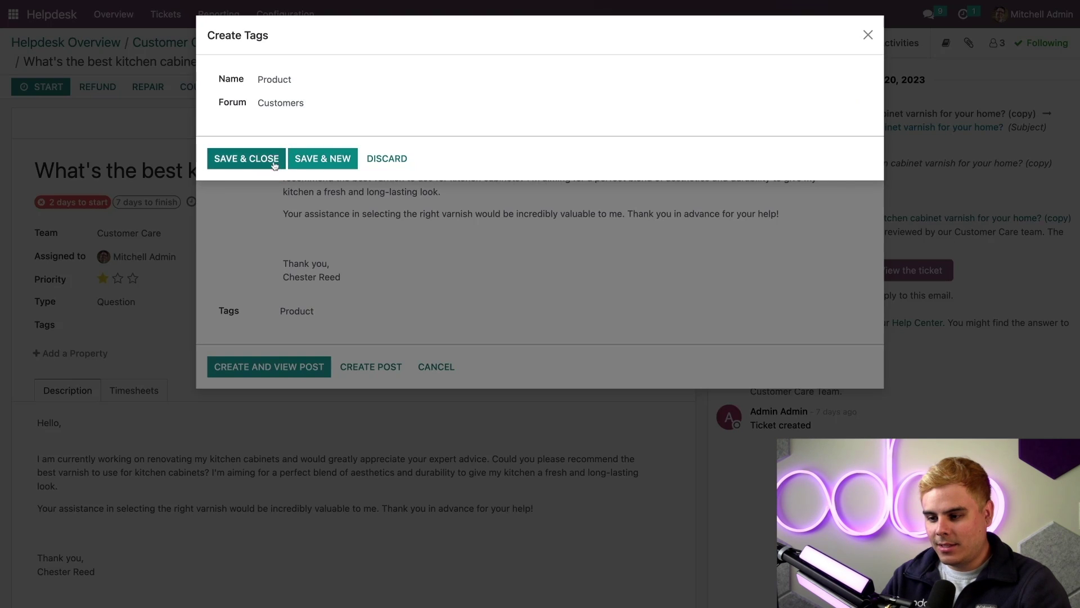
click(273, 159)
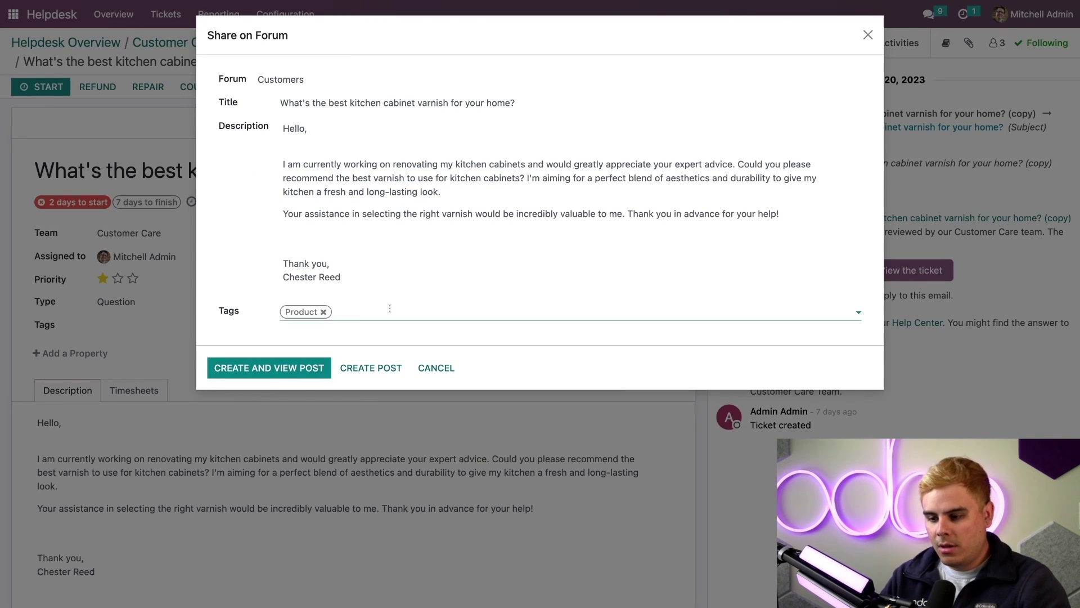
- Create and view the forum post from the ticket, and try to upvote it
click(291, 368)
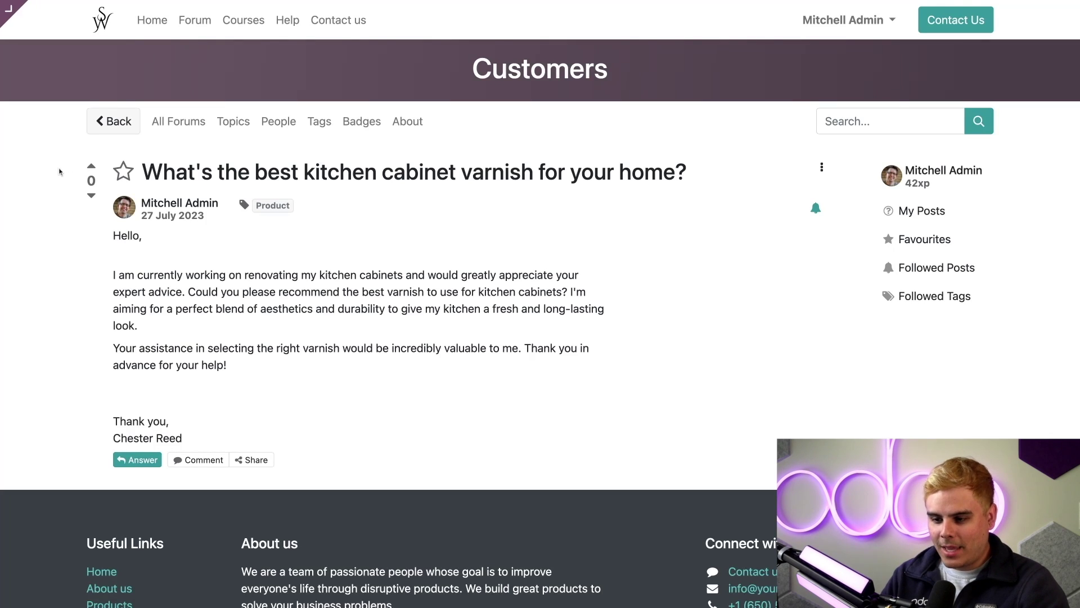
click(91, 168)
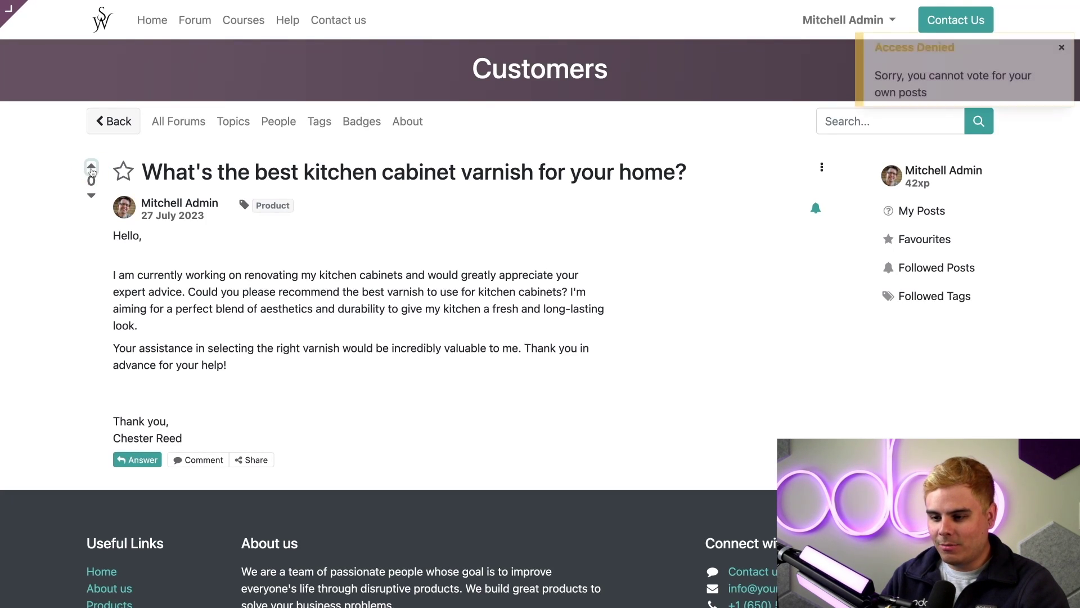
- Dismiss the voting notification, switch to the Helpdesk app and open the Self-Service settings of the Customer Care team
click(1065, 51)
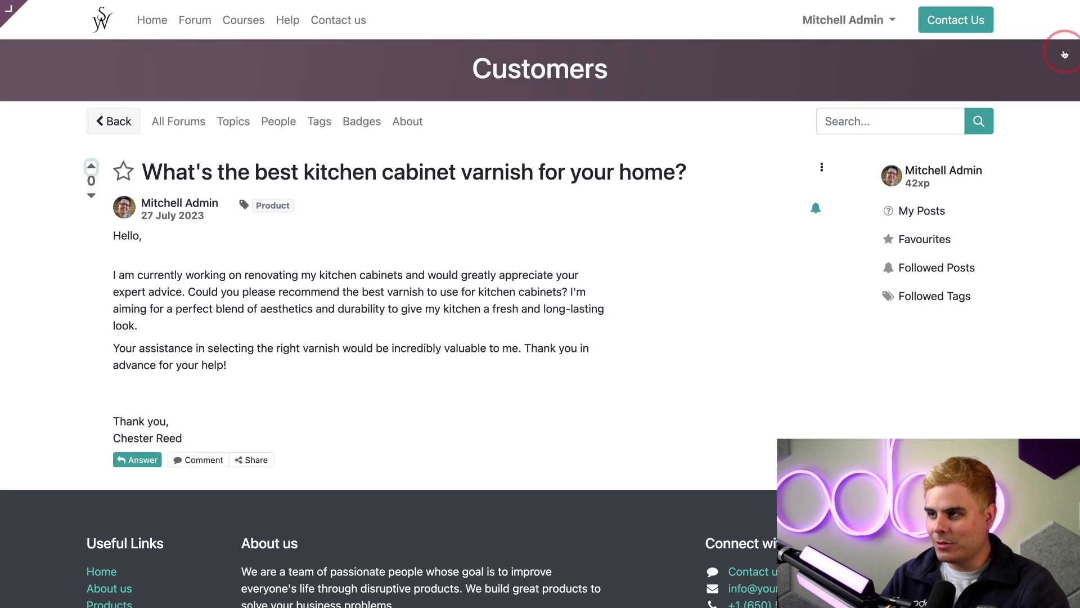
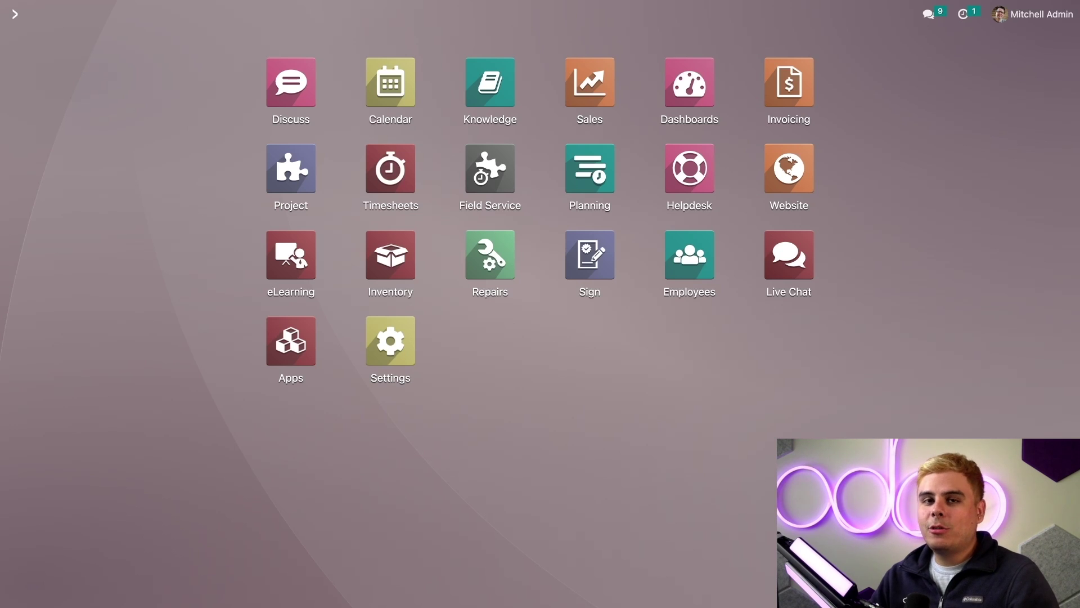
click(690, 175)
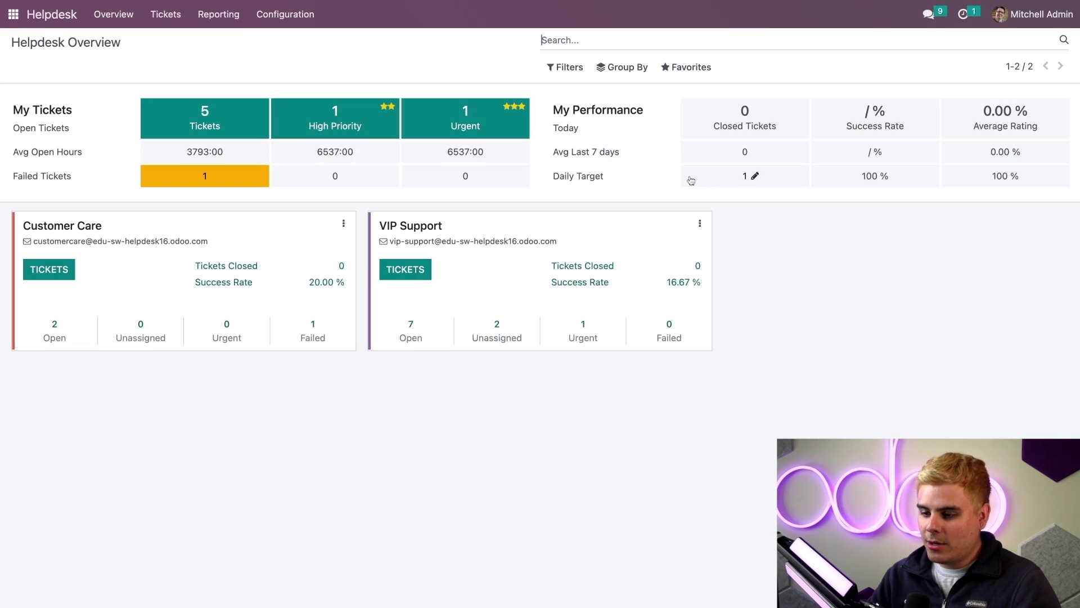
click(363, 231)
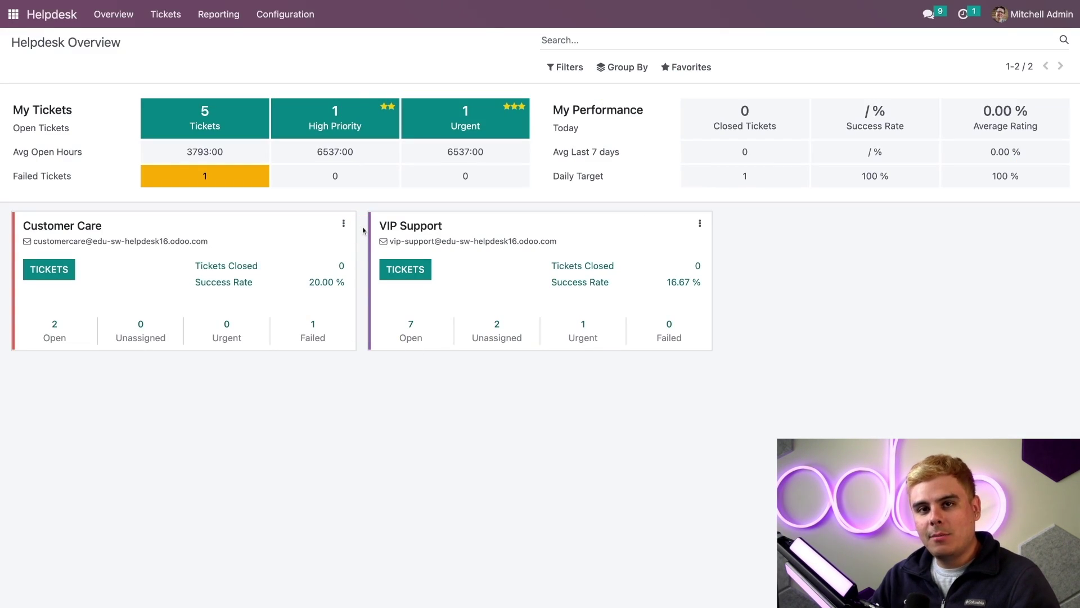
click(343, 223)
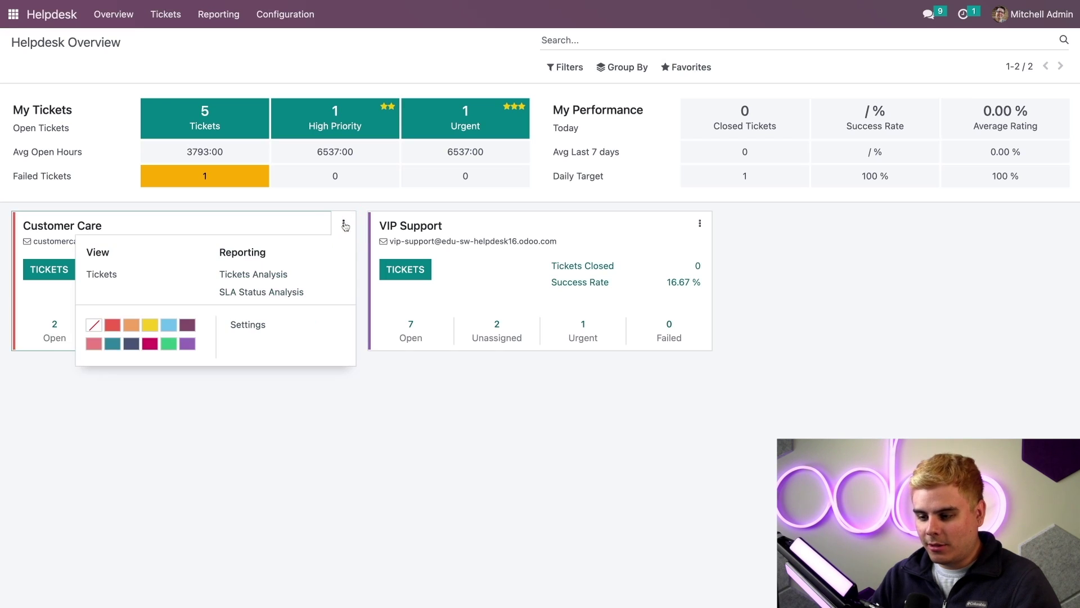
click(263, 333)
scroll(437, 304, down, 10)
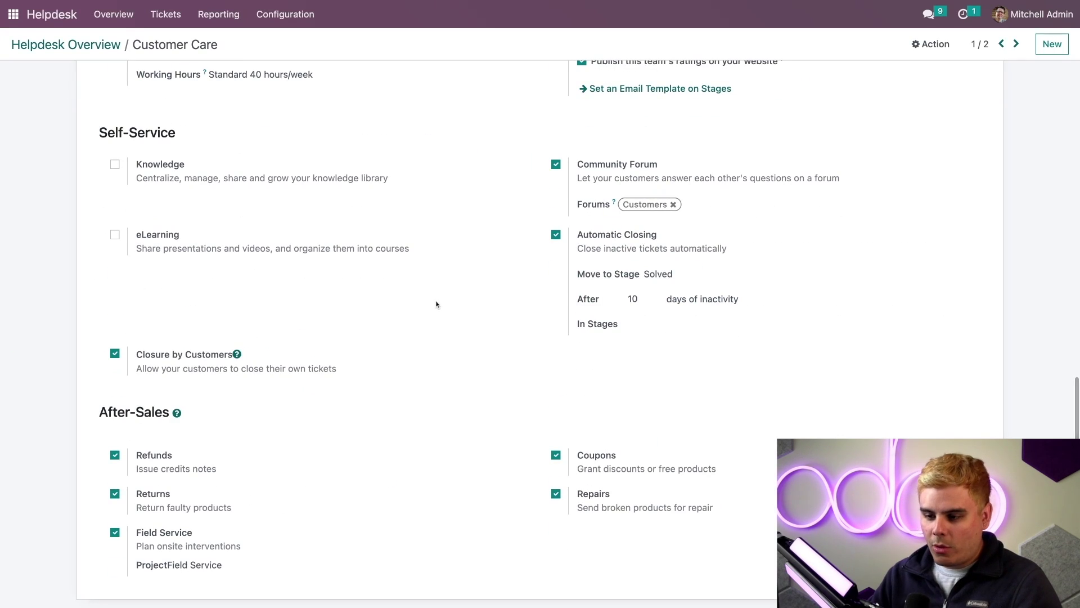
triple_click(170, 128)
click(254, 133)
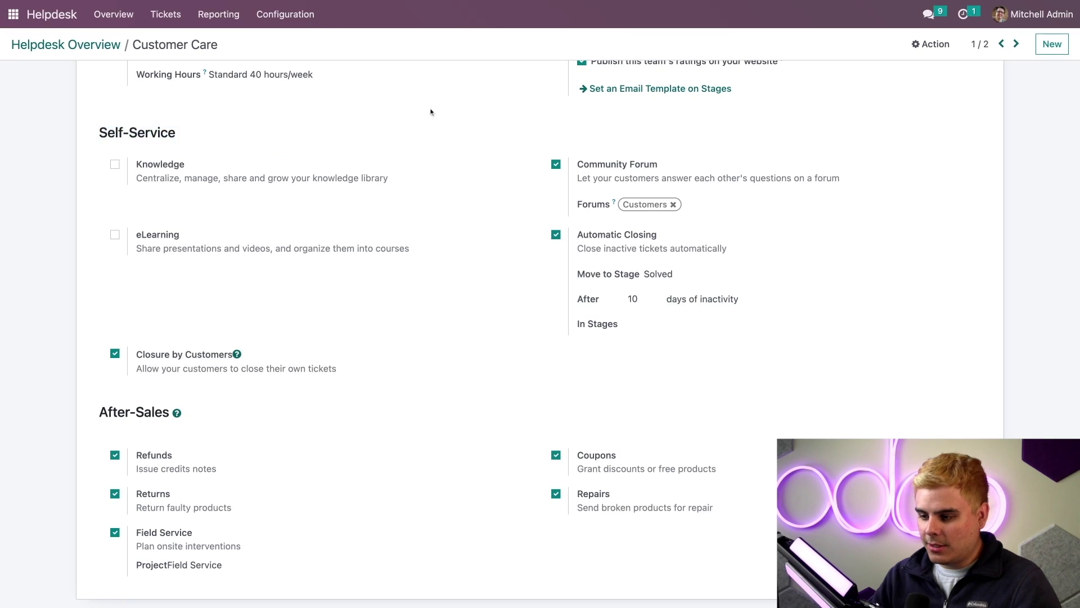
- Enable eLearning for the Customer Care team with the courses Basics of Furniture Creation and DIY Furniture, and save the settings
click(115, 236)
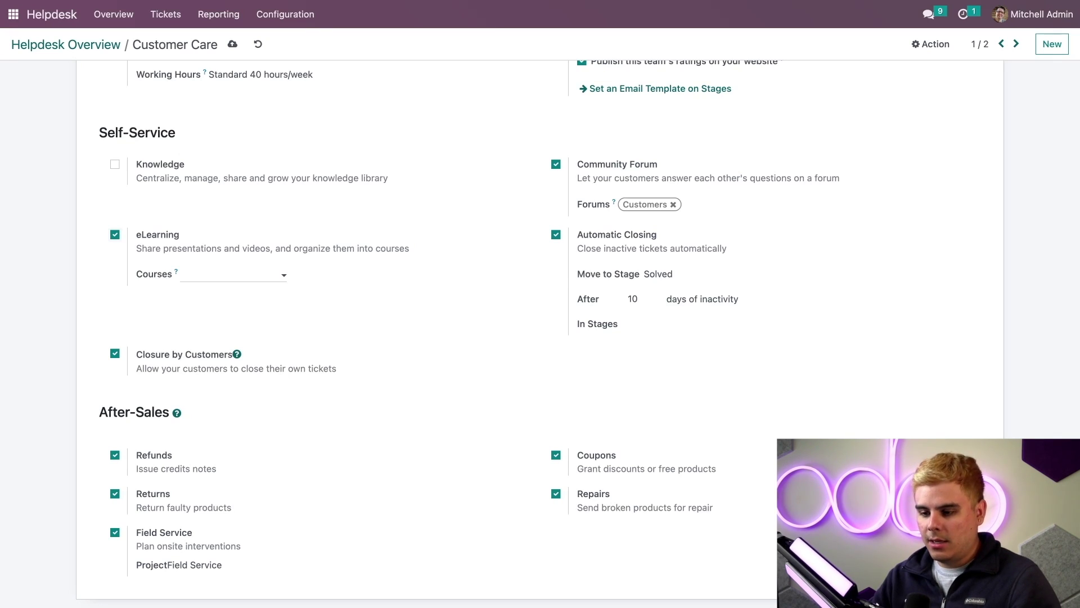
click(278, 276)
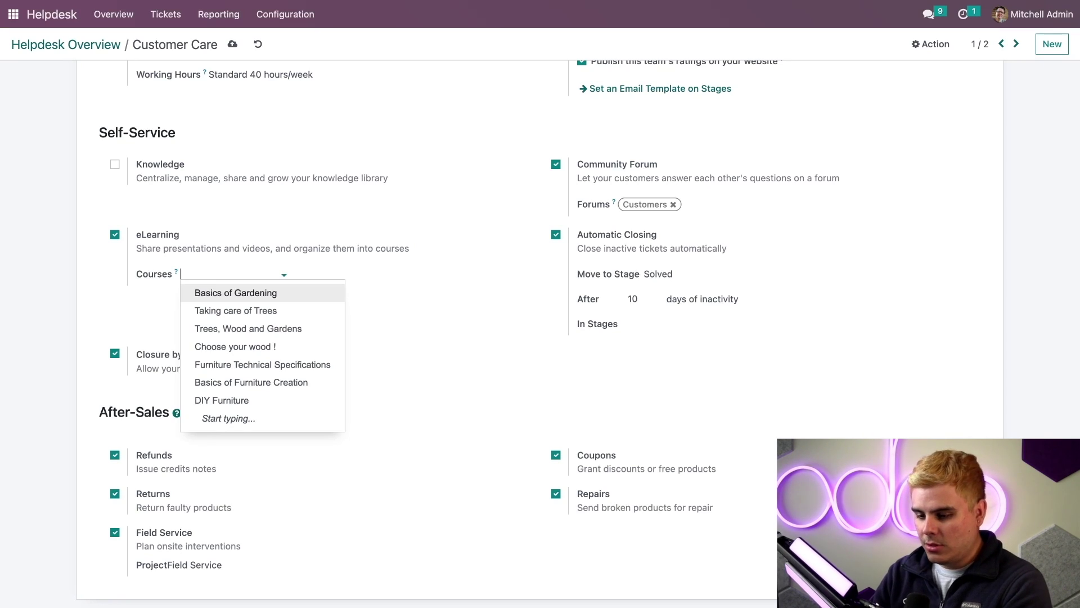
text(basics)
click(278, 310)
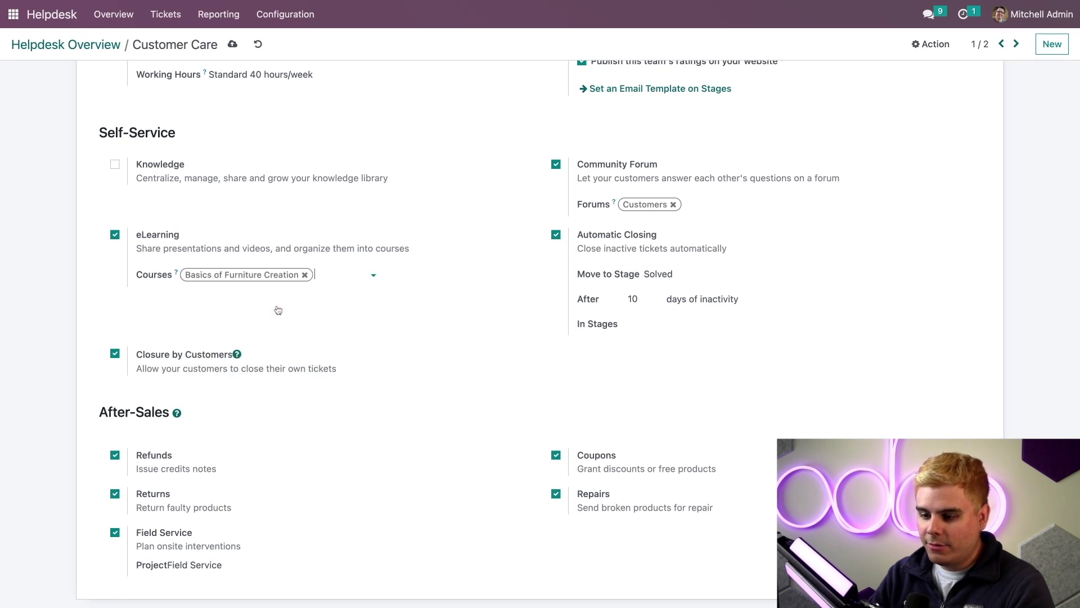
text(diy)
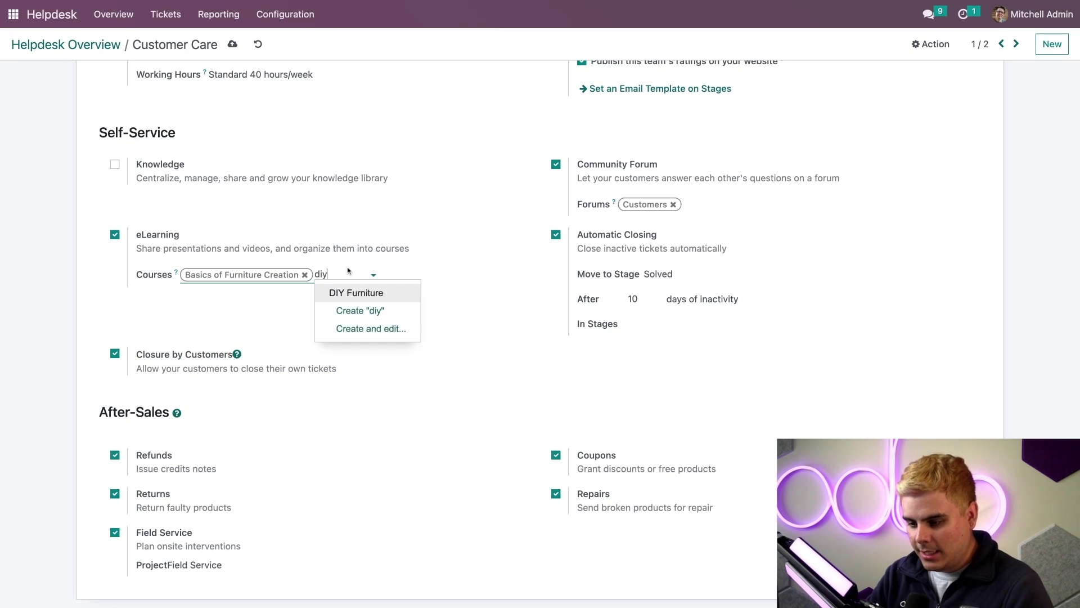
click(360, 294)
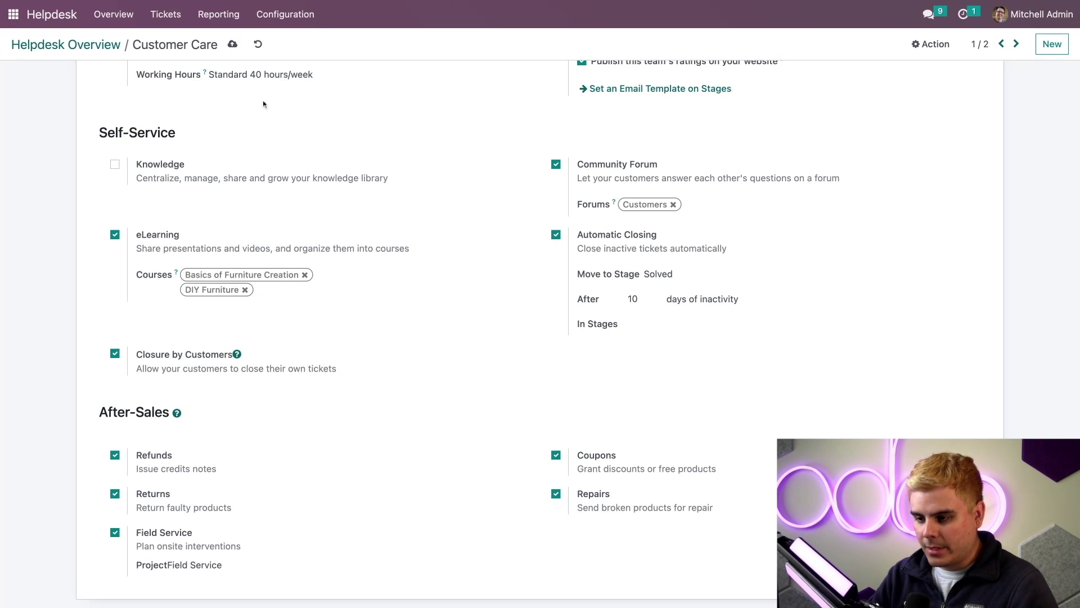
click(234, 45)
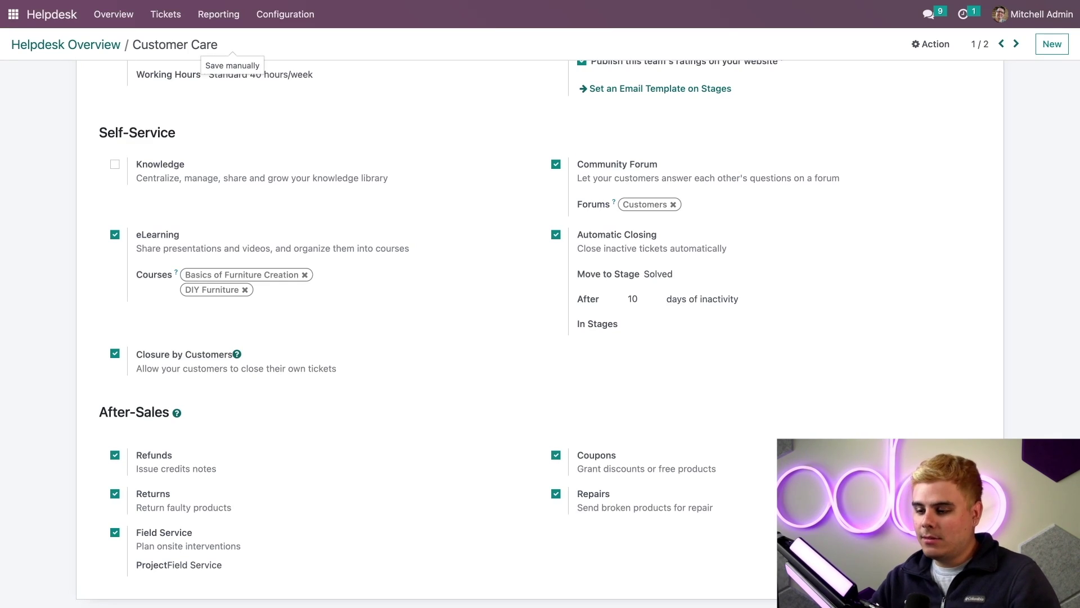
- View the Customer Care team's website help page, browse its courses and open Basics of Furniture Creation
scroll(410, 224, up, 15)
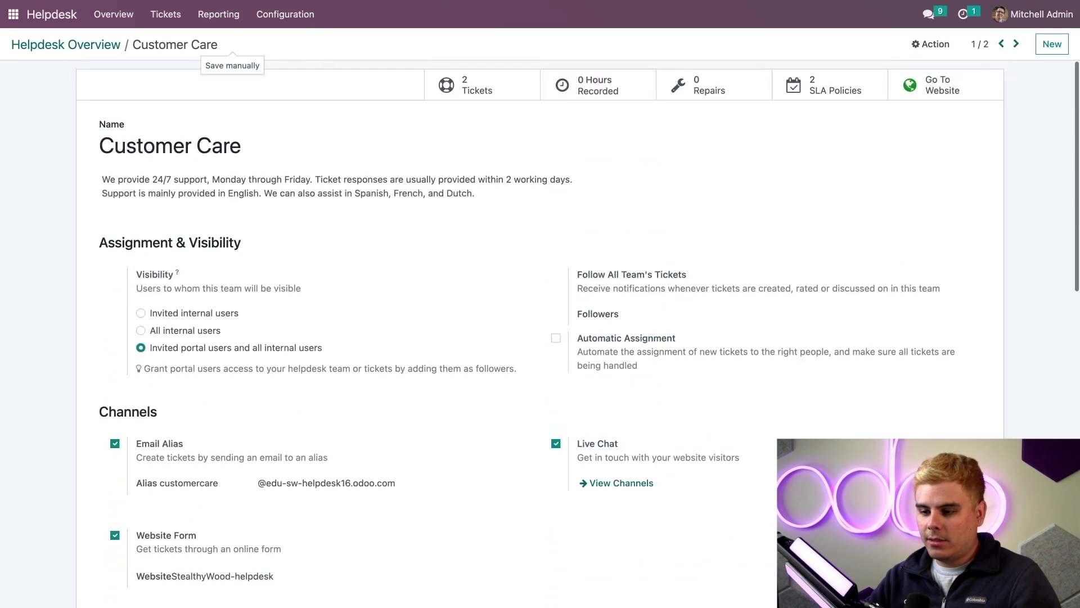
click(956, 98)
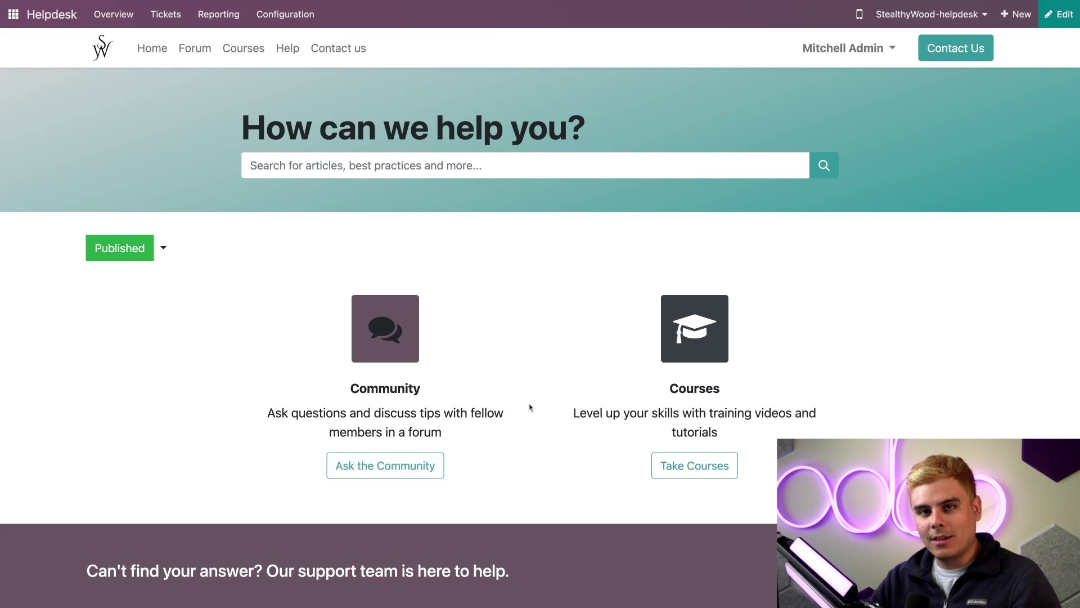
click(694, 470)
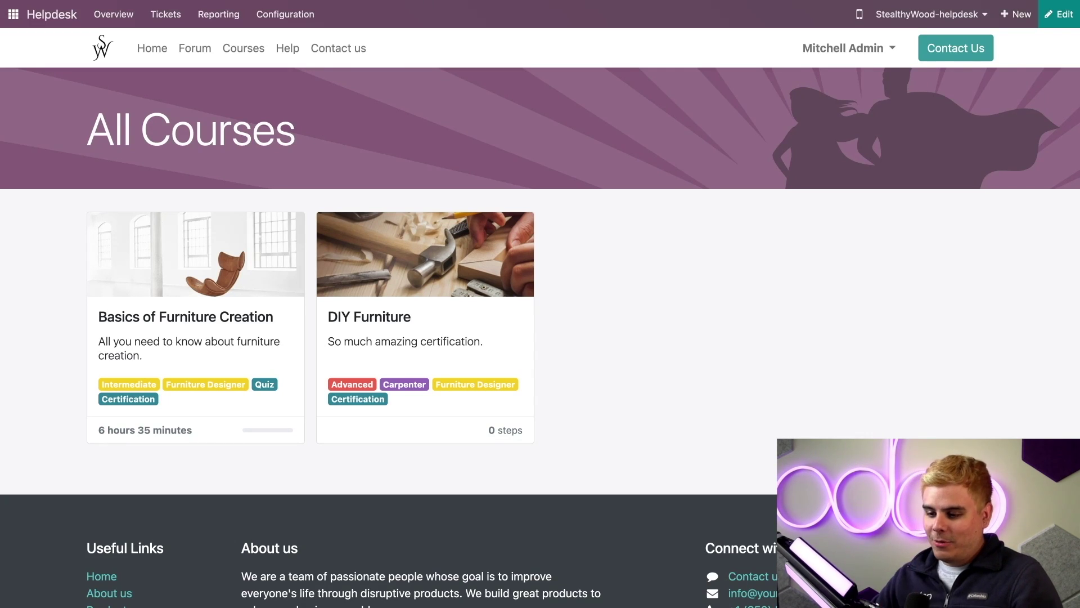
click(213, 319)
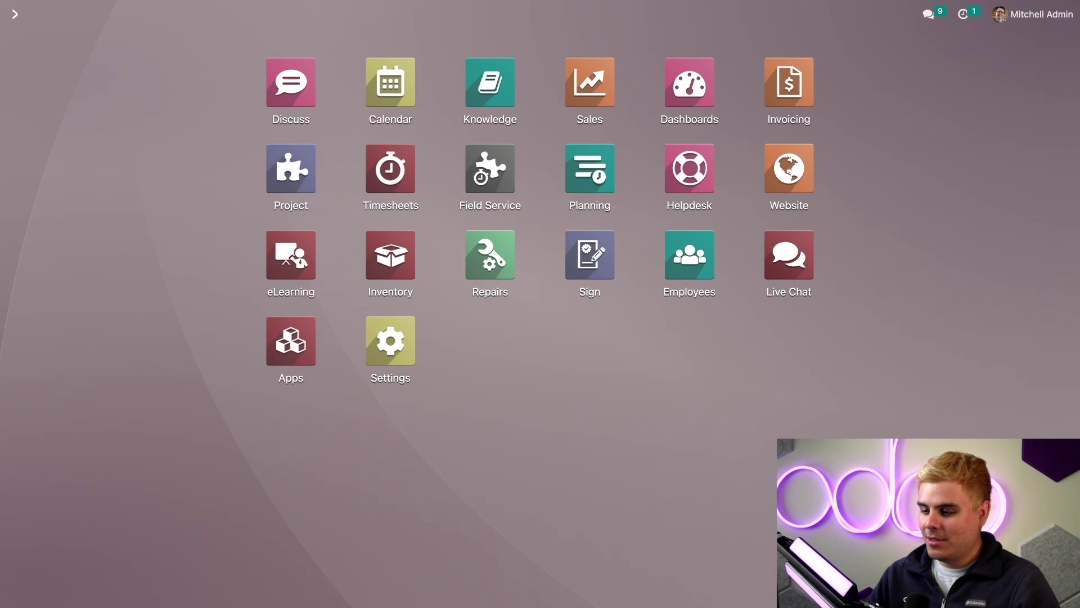
- Return to the Customer Care team's settings in Helpdesk, enable Knowledge with the Help article, and save
click(690, 169)
click(344, 225)
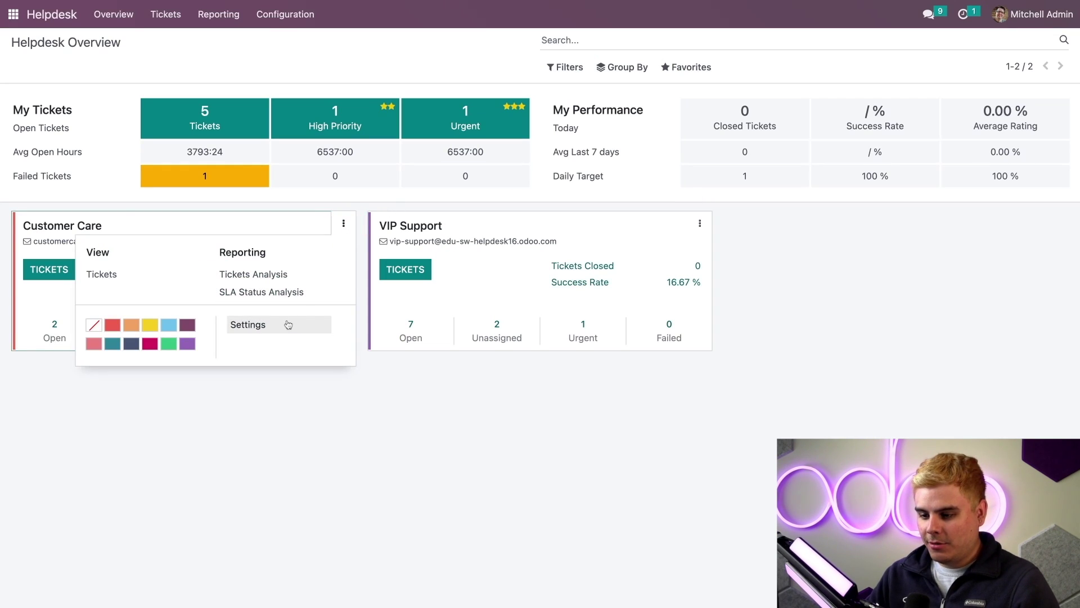
scroll(335, 401, down, 10)
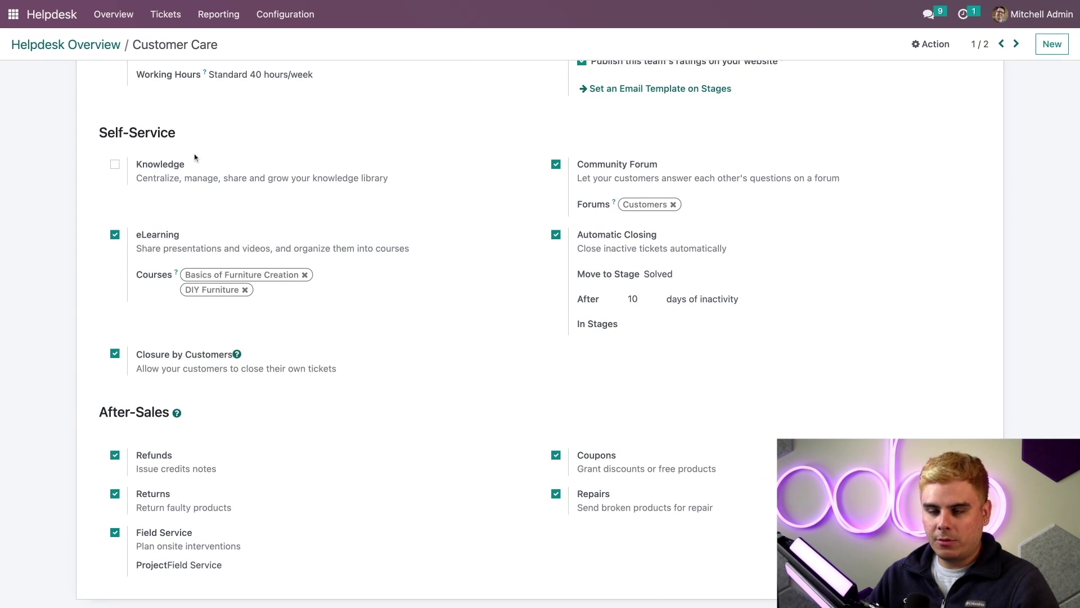
click(114, 164)
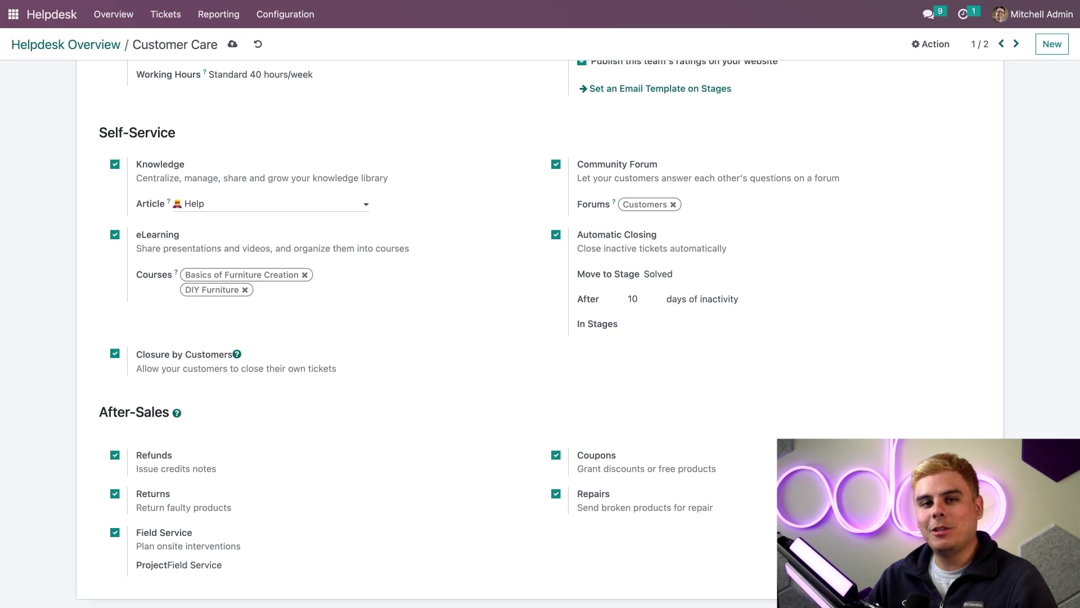
scroll(392, 235, up, 15)
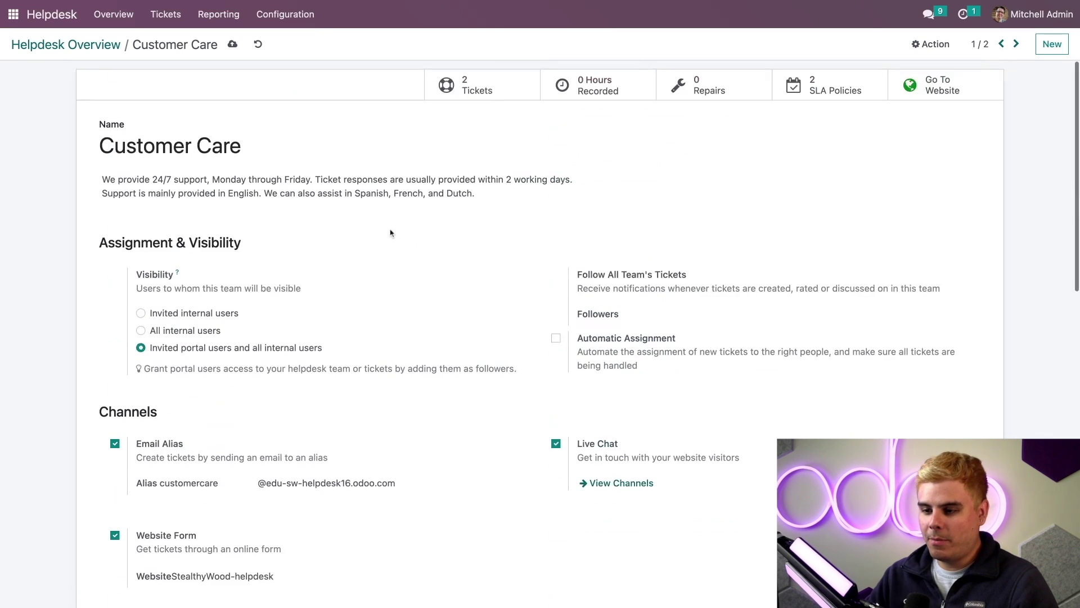
click(229, 50)
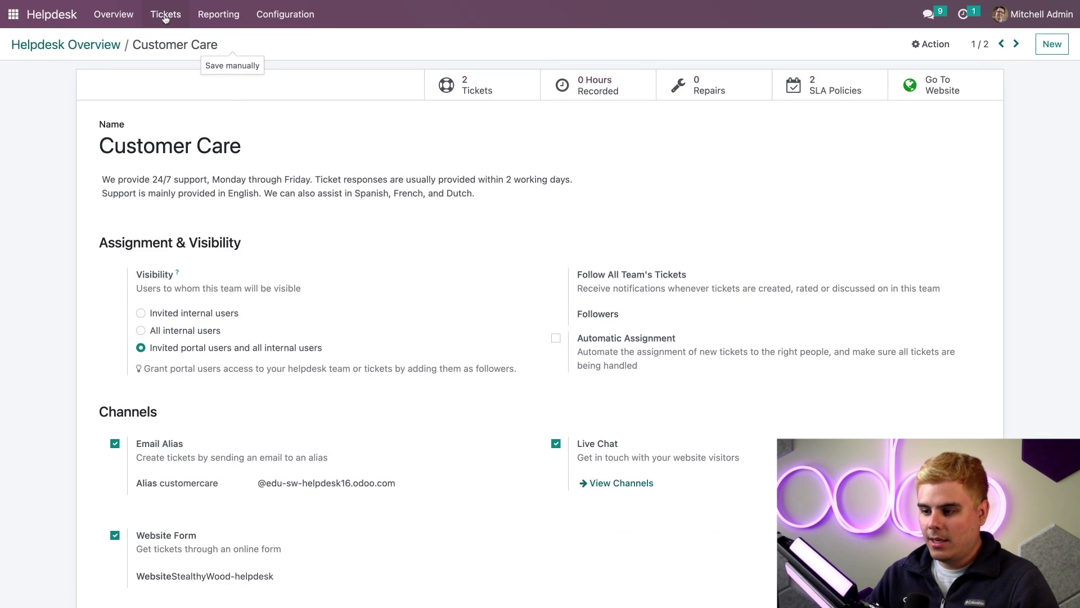
- Open the Customer Care ticket "I lost my instructions" and bring up the knowledge article search from it
click(499, 95)
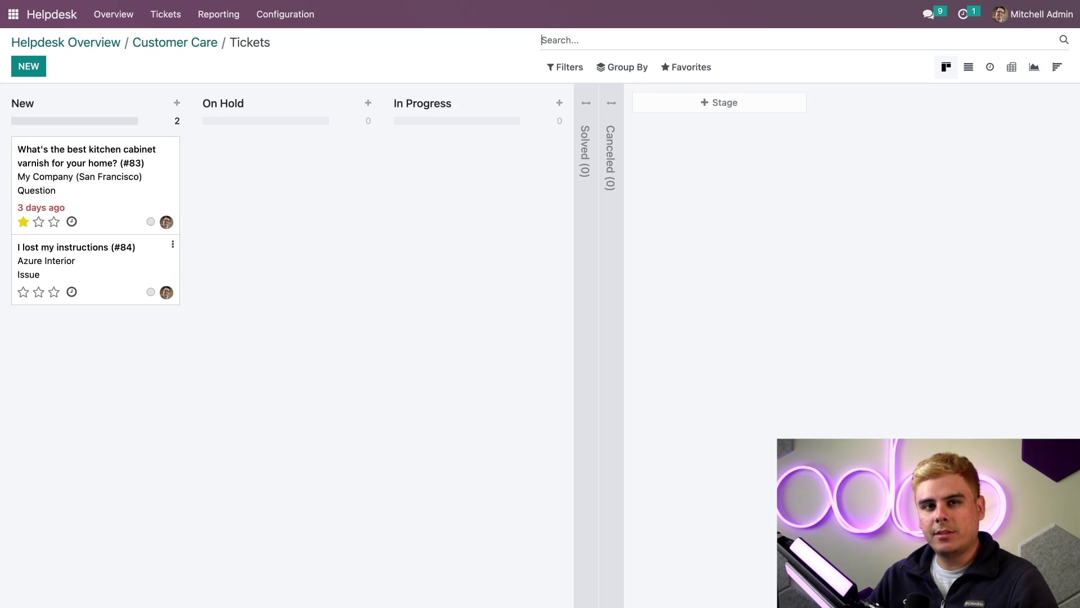
click(138, 273)
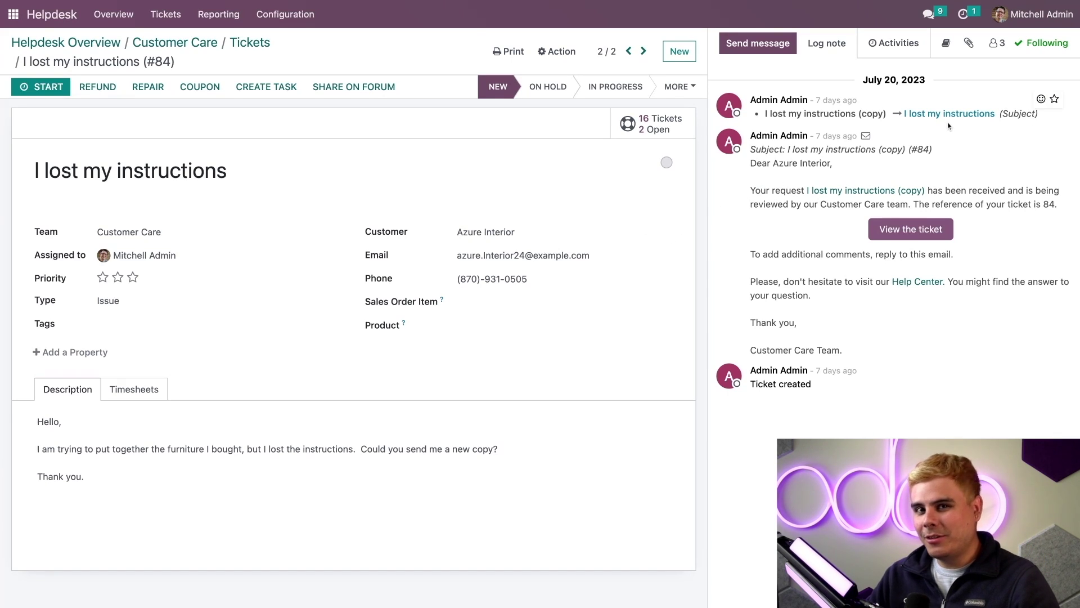
click(945, 45)
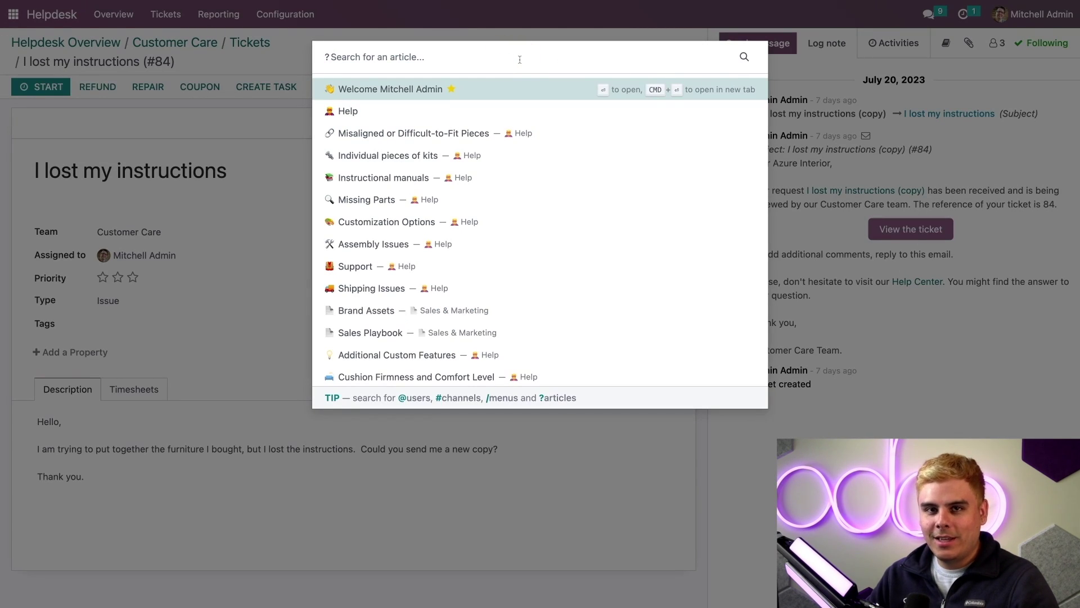
- Search the articles for "instructio", open Instructional manuals and copy its reply template to the clipboard
text(istructi)
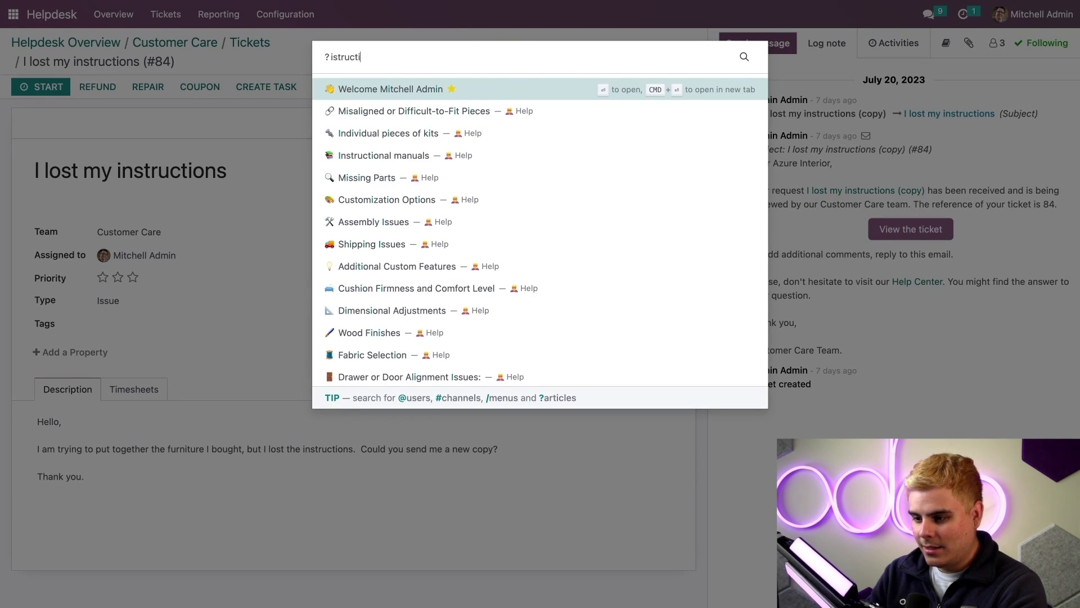
text(o)
key(super+a)
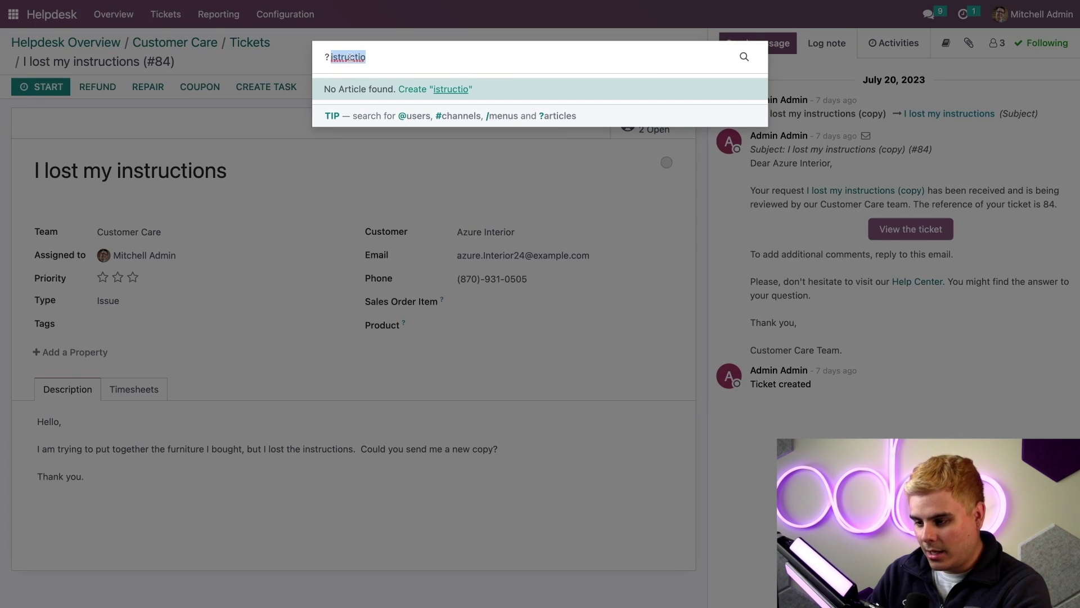
text(instruc)
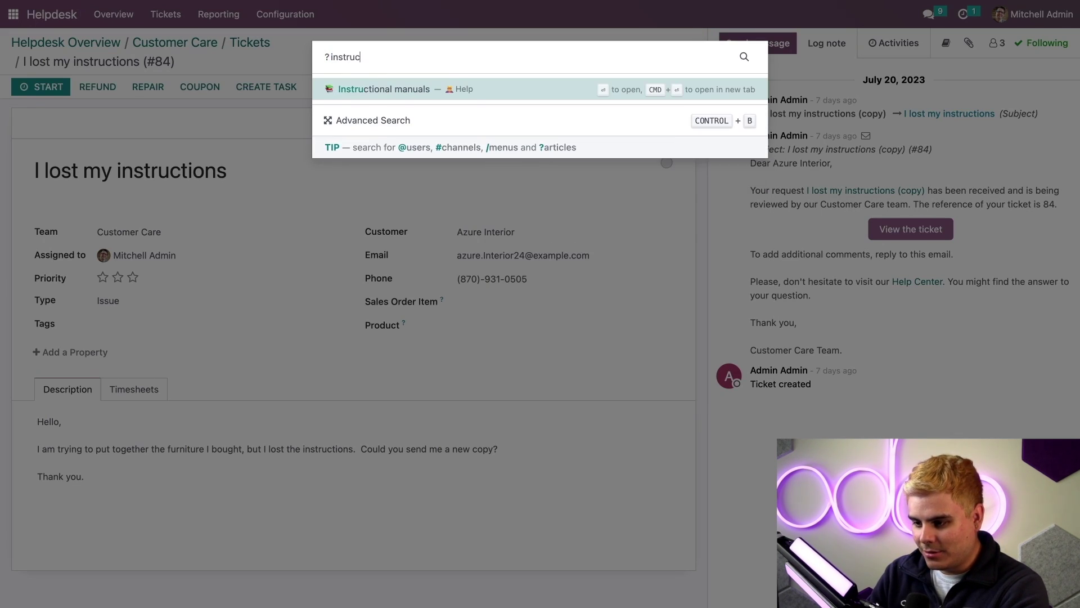
text(tio)
click(389, 93)
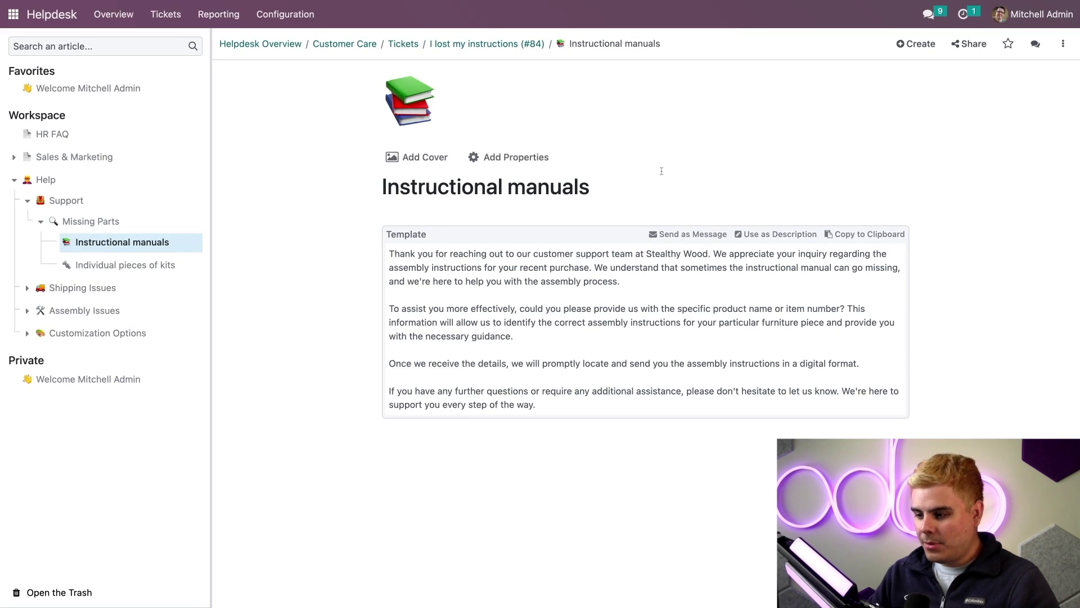
click(865, 235)
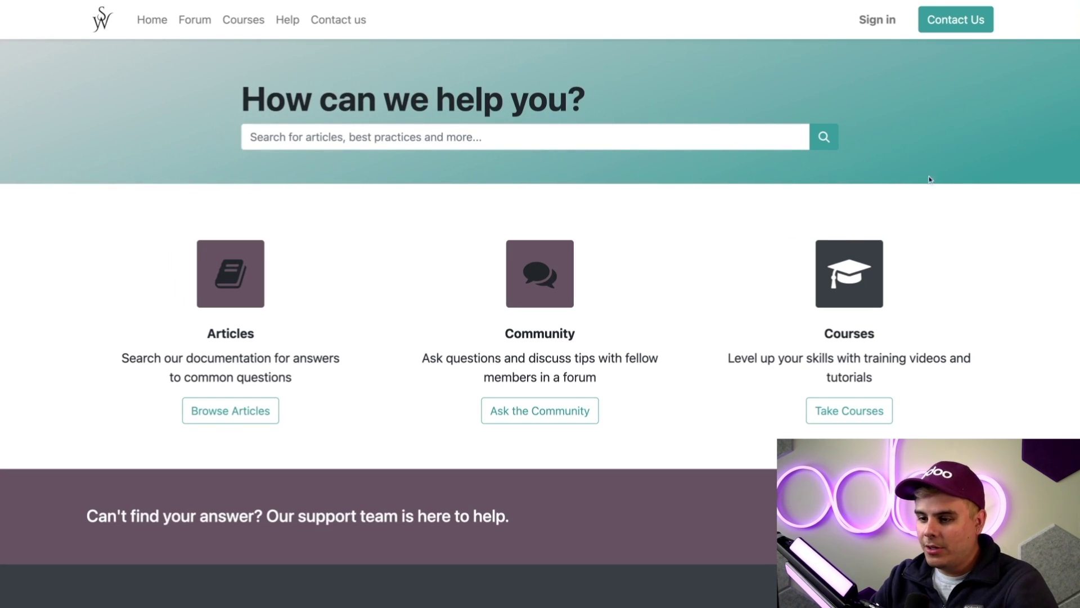
- On the public website's help page, search for "instruction" and open the Help article from the suggestions
click(288, 19)
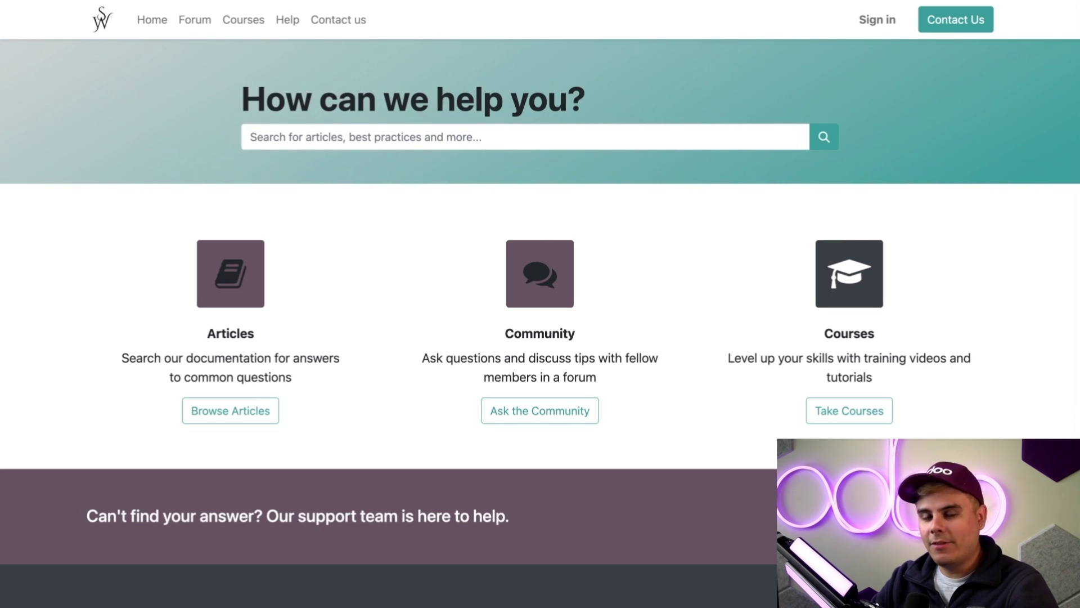
click(258, 416)
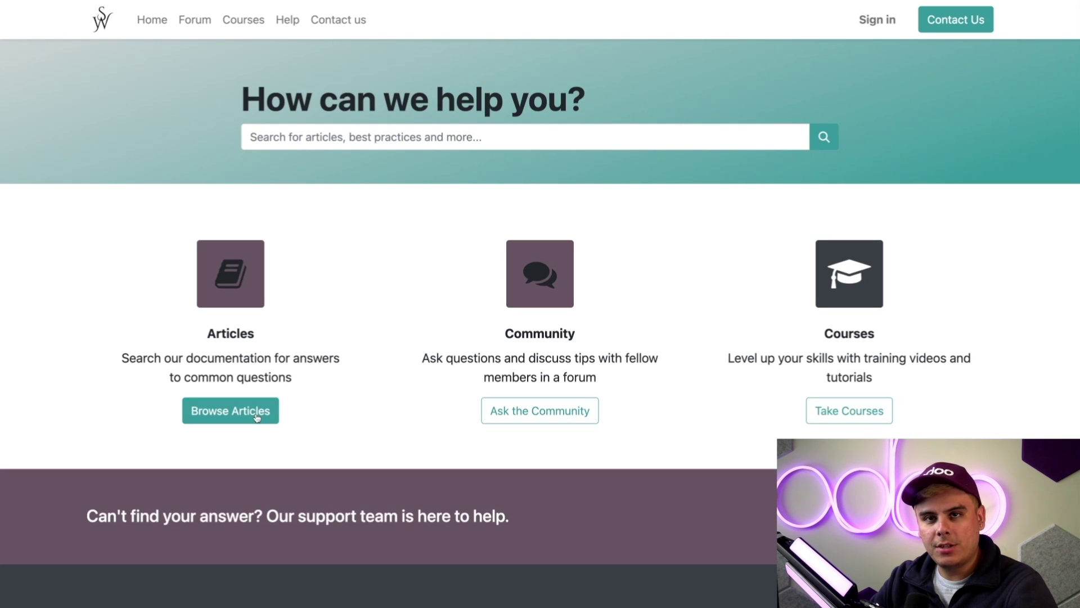
click(420, 136)
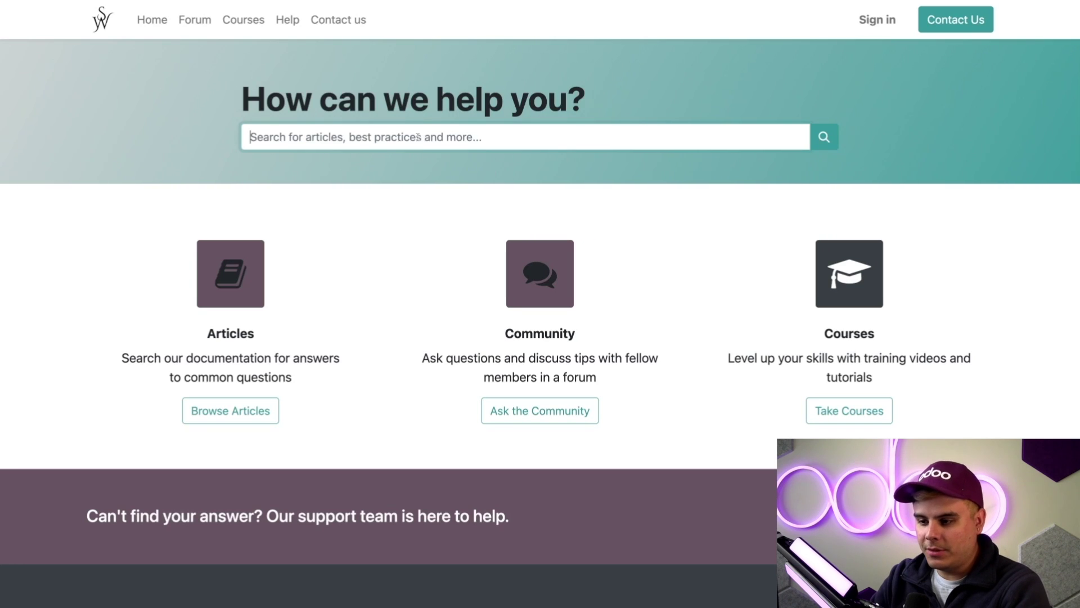
text(ins)
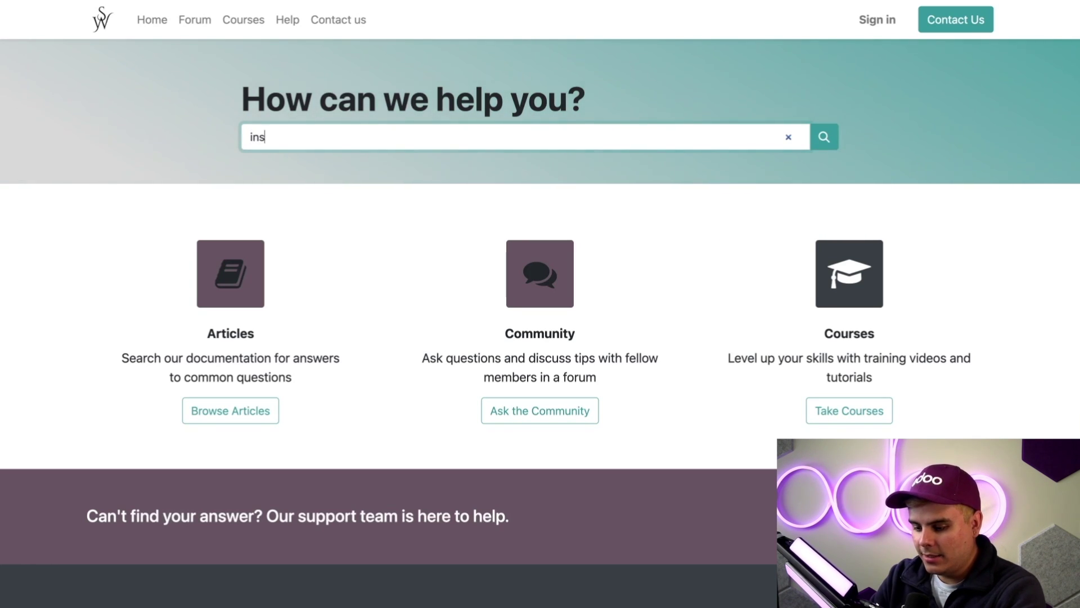
text(truction)
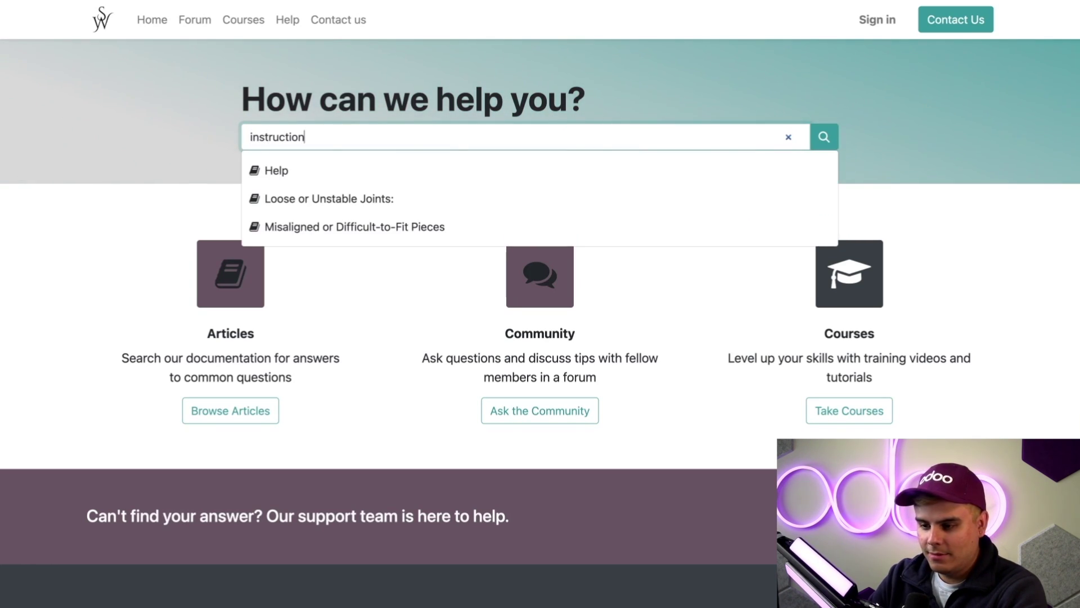
click(395, 183)
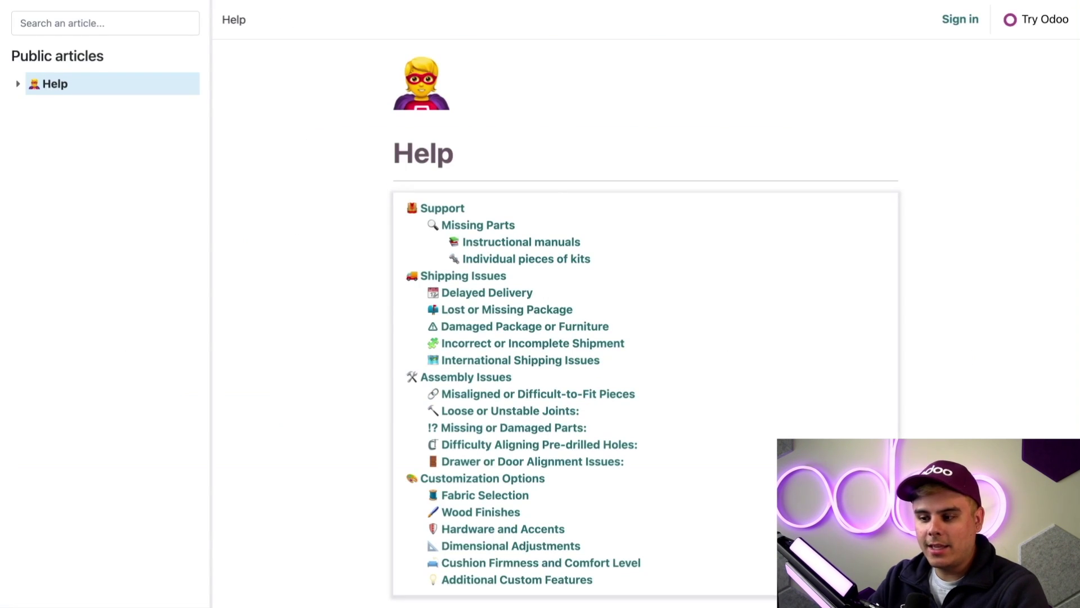